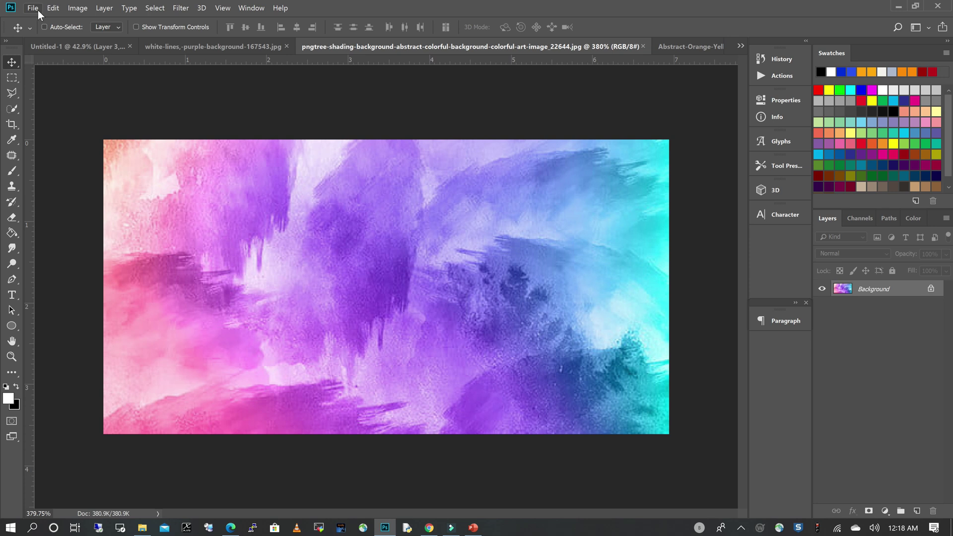
Create Untitled-2 as a new 20 × 20 inch document at 120 pixels/inch
{"action": "left_click", "coordinate": [35, 8]}
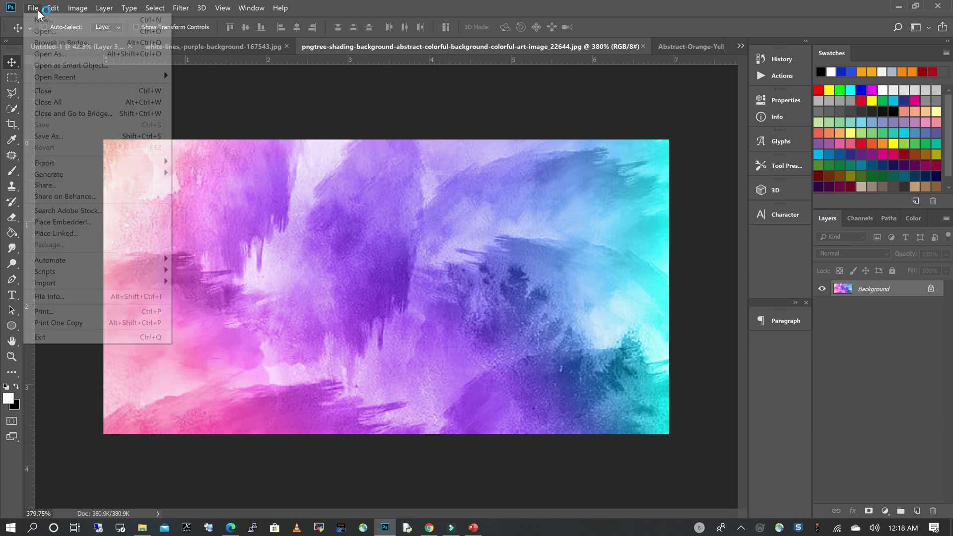
{"action": "key", "text": "Escape"}
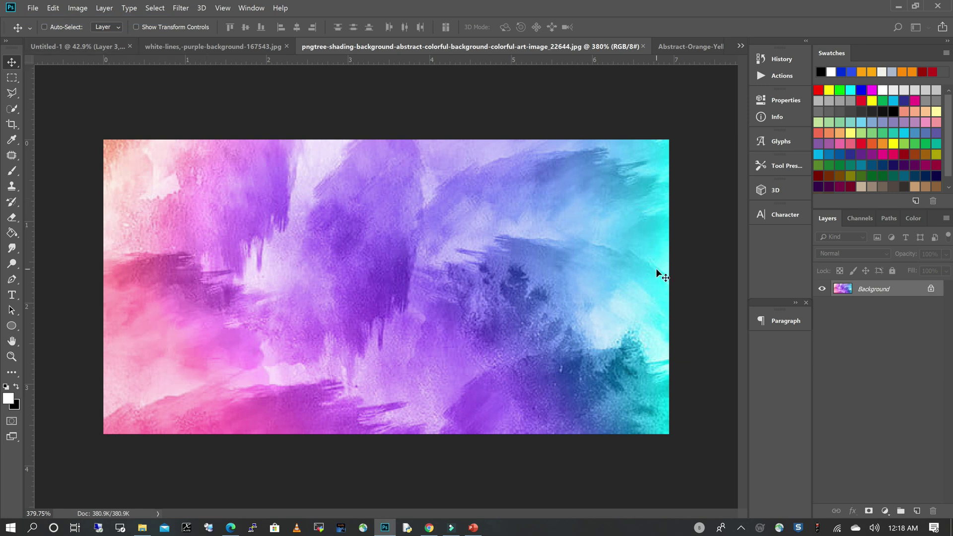
{"action": "key", "text": "ctrl+n"}
{"action": "left_click", "coordinate": [607, 127]}
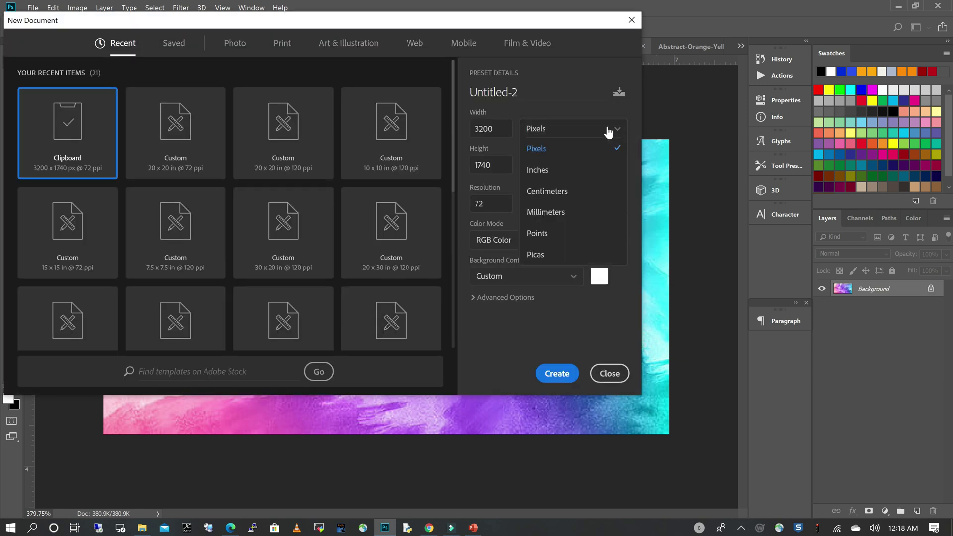
{"action": "left_click", "coordinate": [549, 174]}
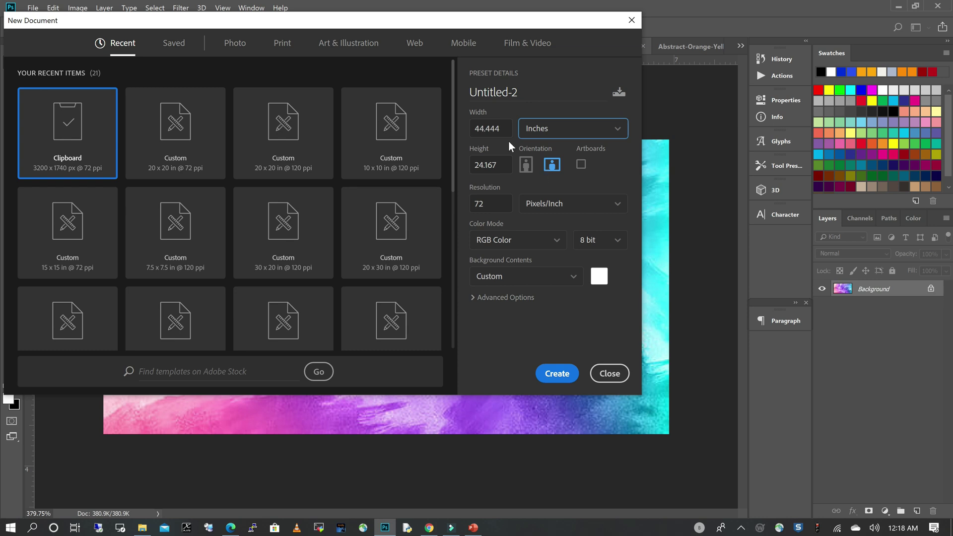
{"action": "left_click_drag", "start_coordinate": [505, 130], "coordinate": [465, 129]}
{"action": "type", "text": "20"}
{"action": "left_click_drag", "start_coordinate": [504, 162], "coordinate": [463, 160]}
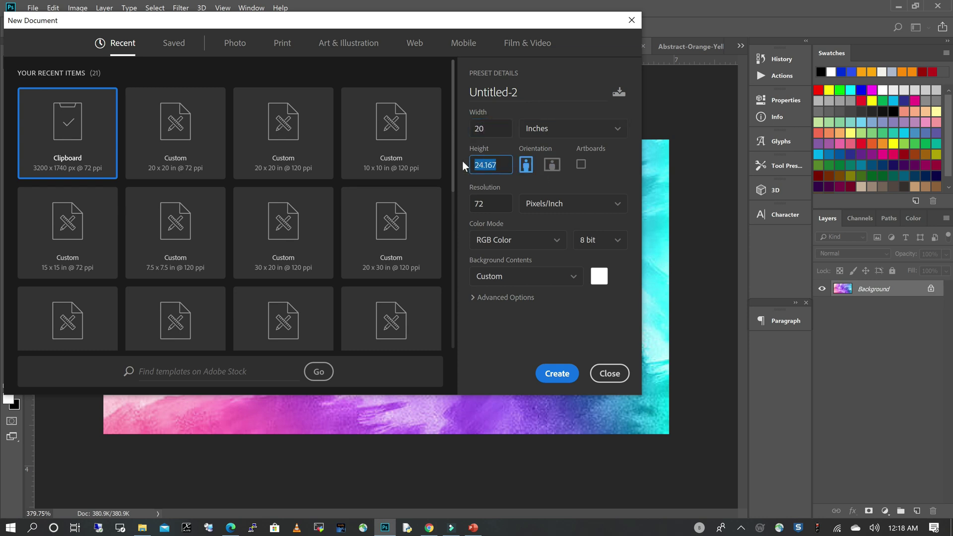
{"action": "type", "text": "20"}
{"action": "key", "text": "Tab"}
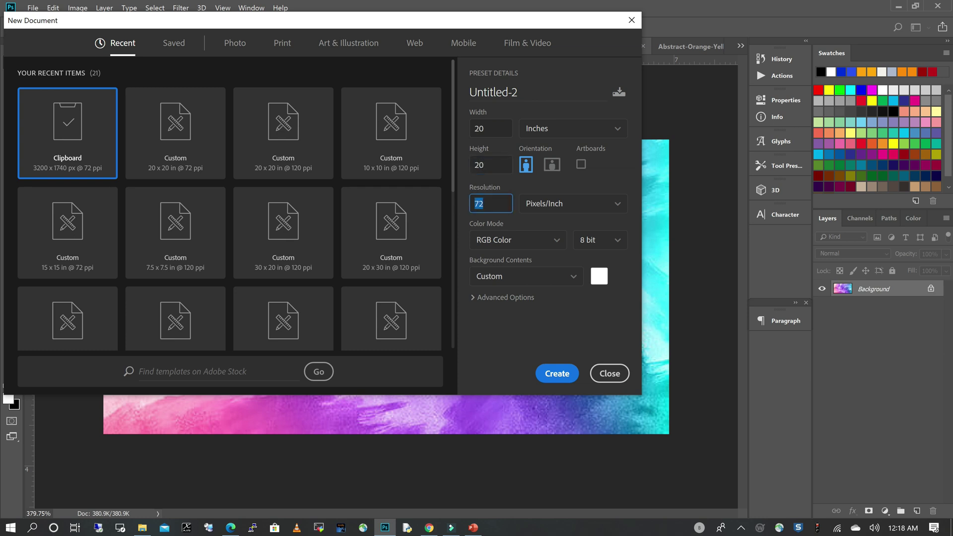
{"action": "left_click", "coordinate": [563, 377]}
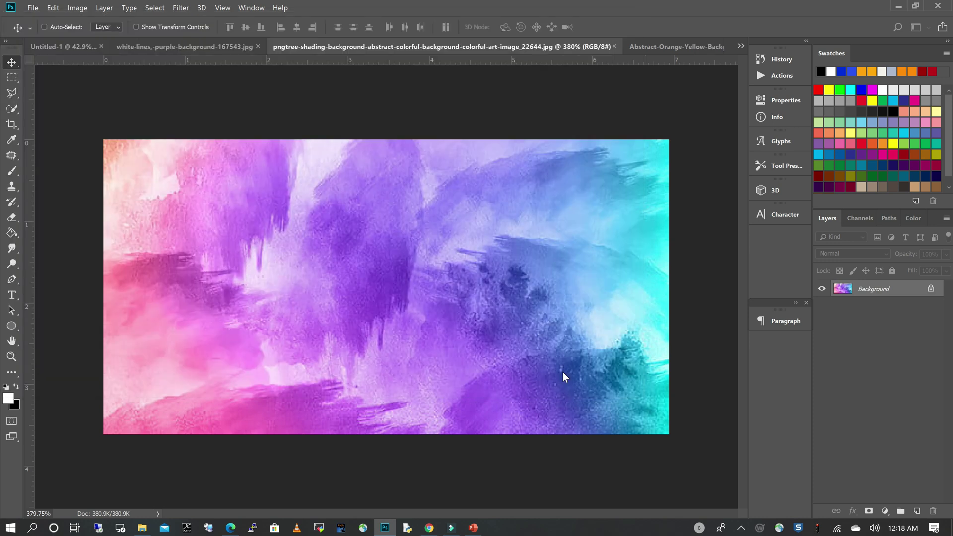
Drag the orange-yellow background image into Untitled-2 as Layer 1
{"action": "key", "text": "ctrl+0"}
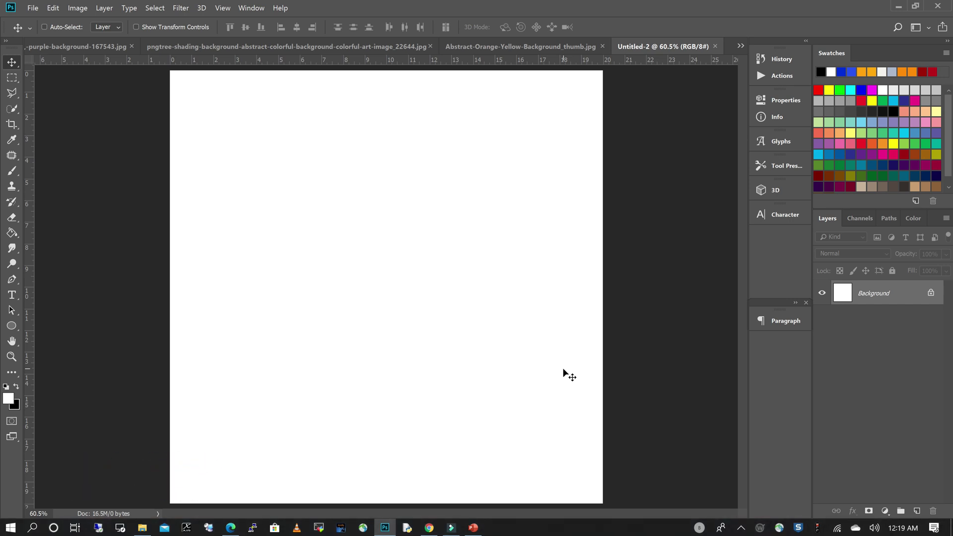
{"action": "left_click", "coordinate": [517, 41]}
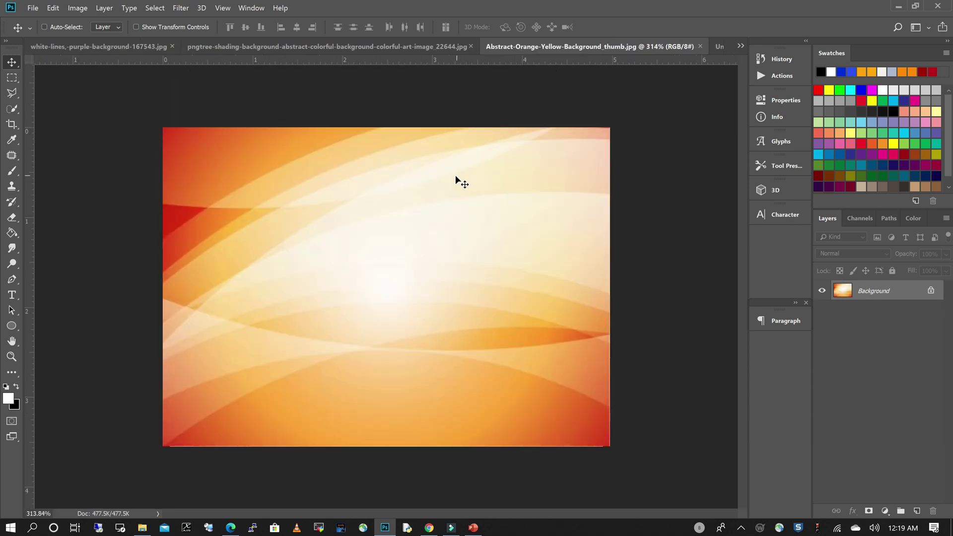
{"action": "left_click_drag", "start_coordinate": [444, 182], "coordinate": [438, 46]}
{"action": "left_click_drag", "start_coordinate": [721, 50], "coordinate": [210, 109]}
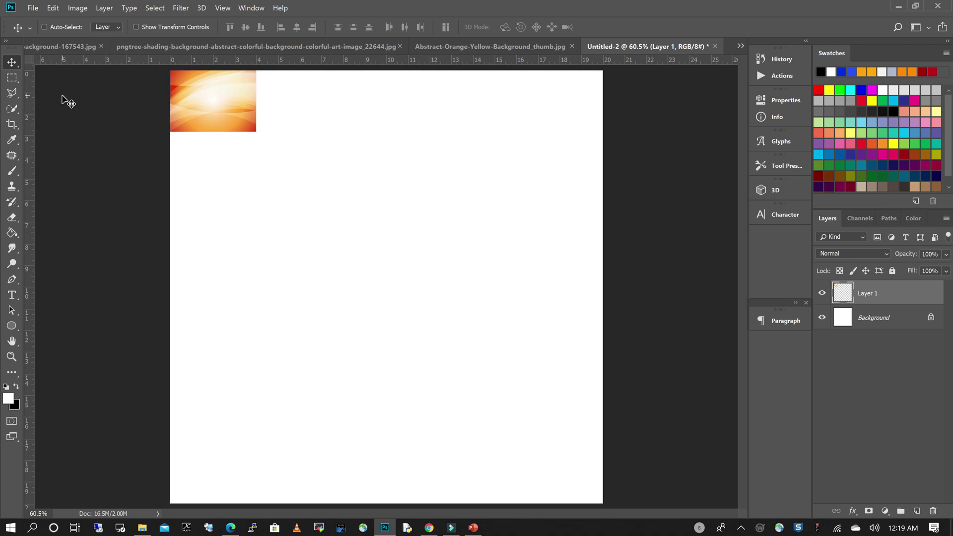
Scale Layer 1 to cover most of the canvas, shift it up-left, and close its source
{"action": "key", "text": "ctrl+t"}
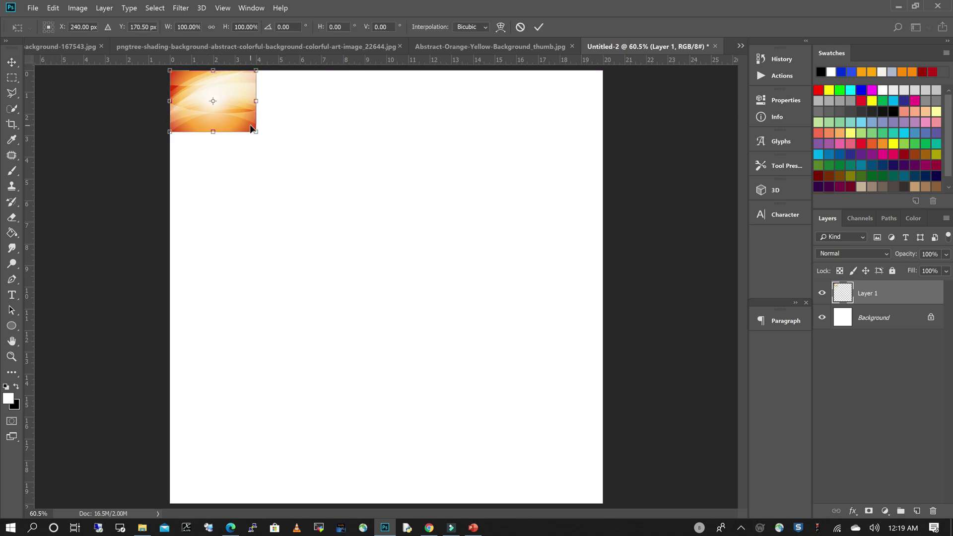
{"action": "left_click_drag", "start_coordinate": [256, 132], "coordinate": [638, 506]}
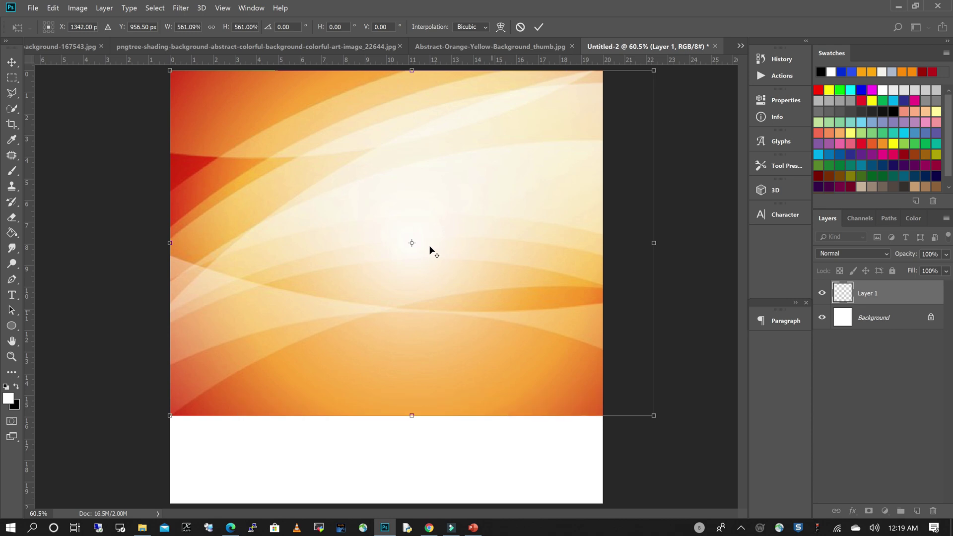
{"action": "scroll", "coordinate": [429, 245], "scroll_direction": "down", "scroll_amount": 2}
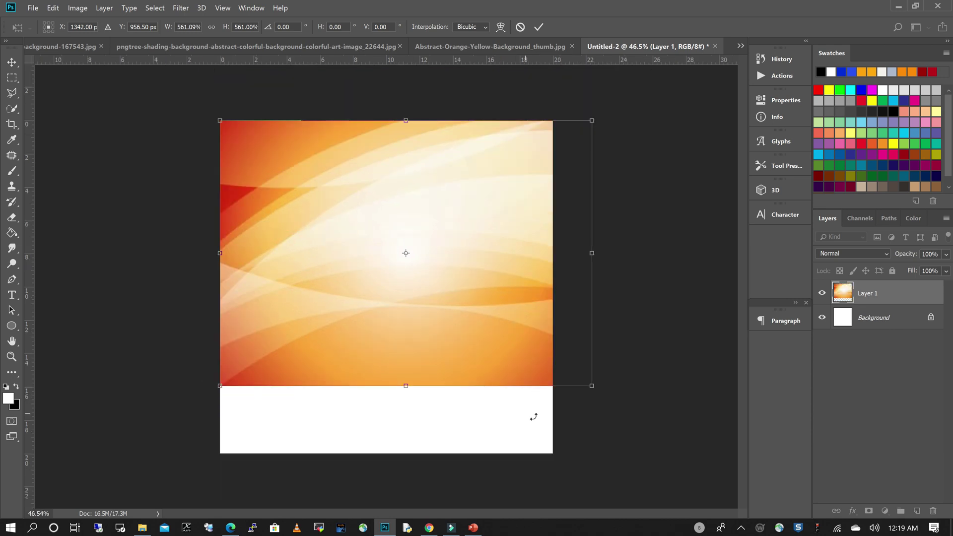
{"action": "left_click_drag", "start_coordinate": [589, 387], "coordinate": [695, 459]}
{"action": "key", "text": "Return"}
{"action": "left_click_drag", "start_coordinate": [472, 364], "coordinate": [438, 343]}
{"action": "left_click", "coordinate": [508, 45]}
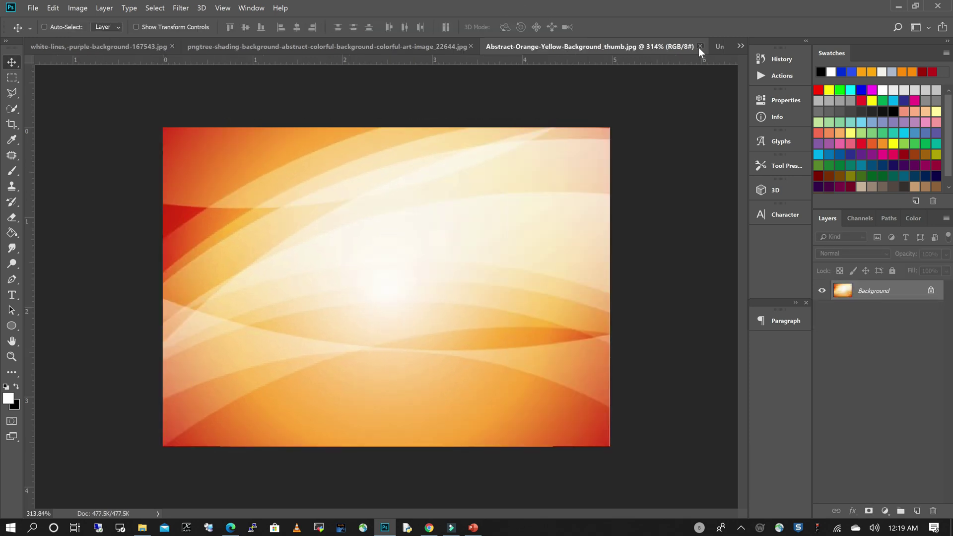
{"action": "left_click", "coordinate": [700, 46]}
Drag the pink light-lines image into Untitled-2 as Layer 2
{"action": "left_click", "coordinate": [500, 46]}
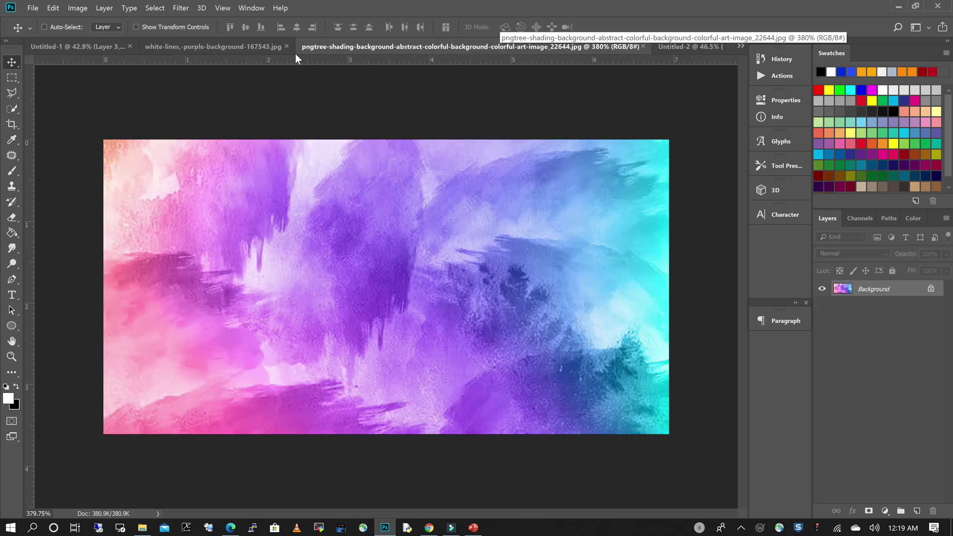
{"action": "left_click", "coordinate": [227, 47]}
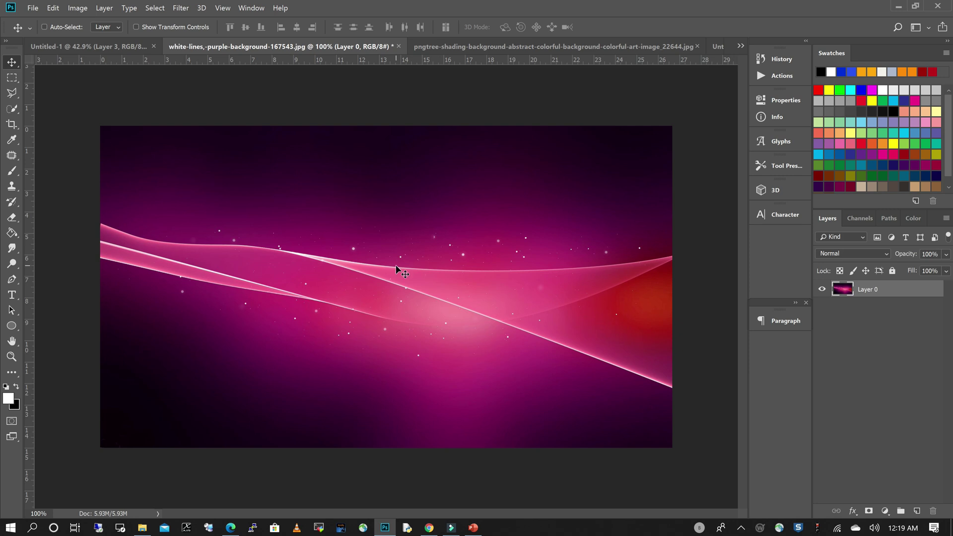
{"action": "left_click_drag", "start_coordinate": [449, 178], "coordinate": [350, 394]}
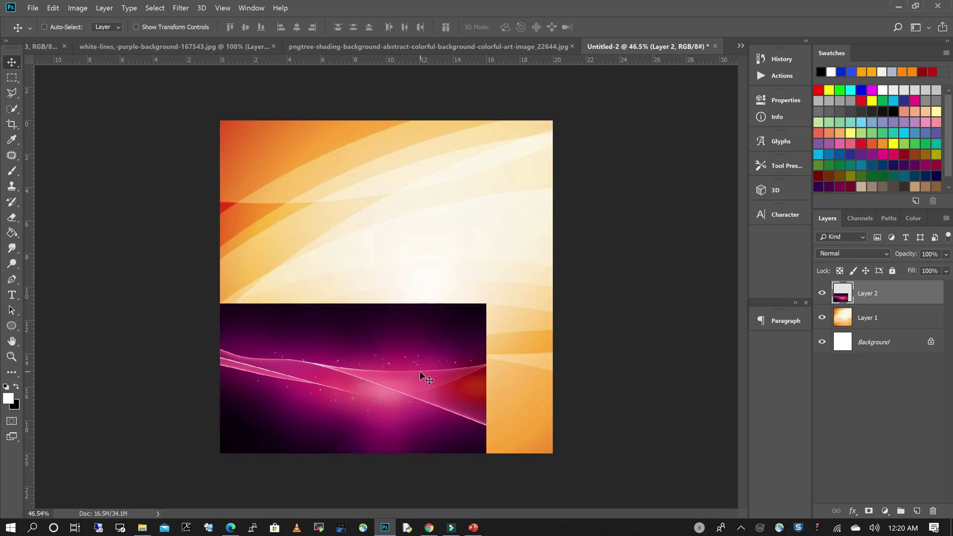
{"action": "key", "text": "ctrl"}
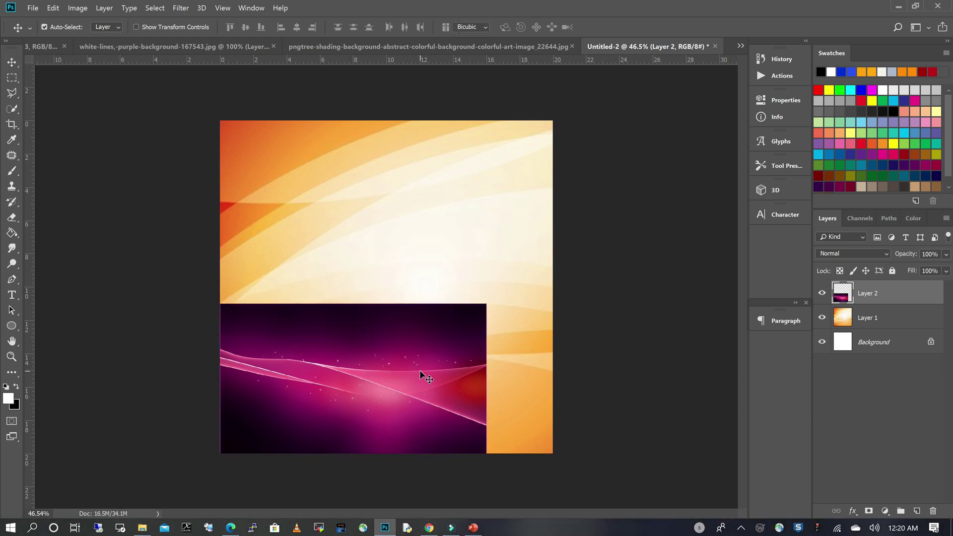
Stretch Layer 2 to fill the whole square canvas
{"action": "key", "text": "ctrl+t"}
{"action": "left_click_drag", "start_coordinate": [488, 304], "coordinate": [555, 261]}
{"action": "left_click_drag", "start_coordinate": [403, 266], "coordinate": [403, 121]}
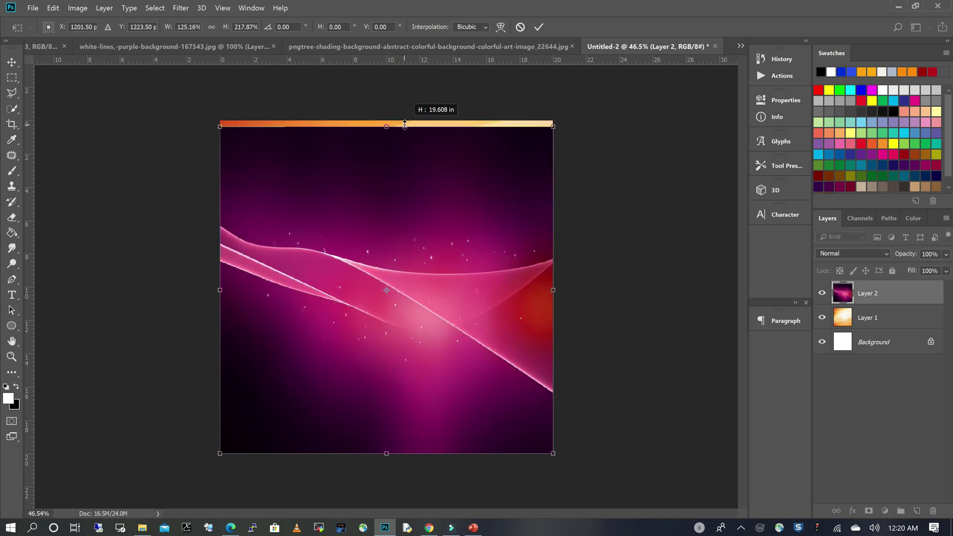
{"action": "key", "text": "Return"}
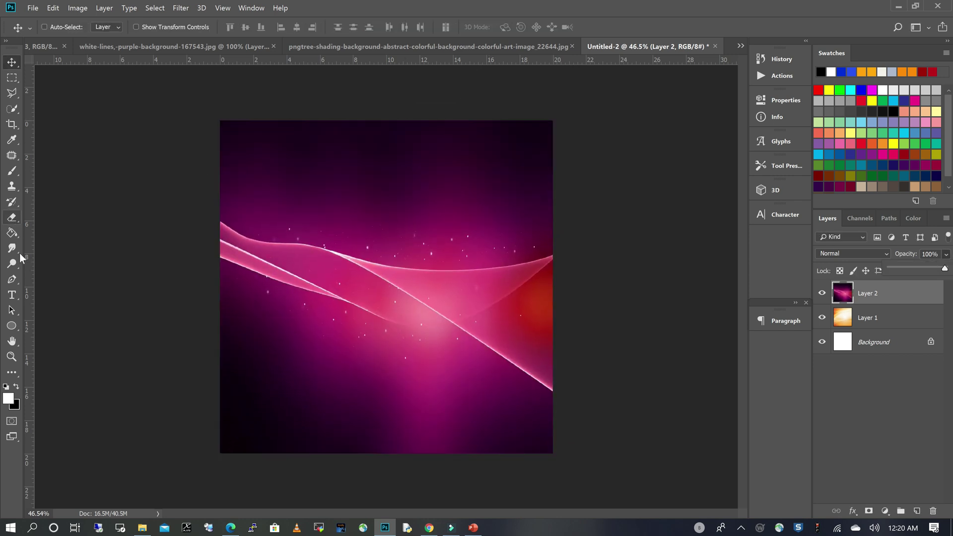
Choose the Eraser and soften its hardness to about 6%
{"action": "left_click", "coordinate": [12, 218]}
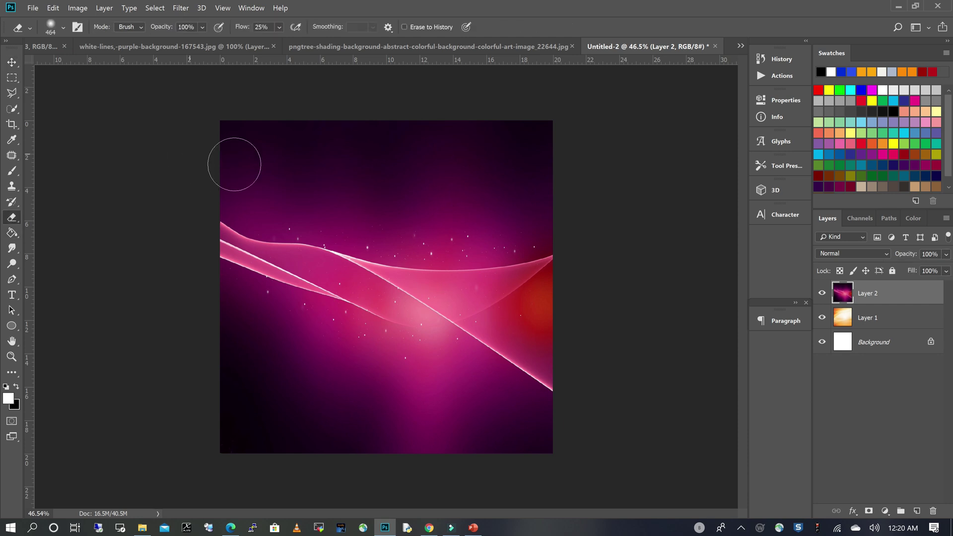
{"action": "left_click", "coordinate": [63, 27]}
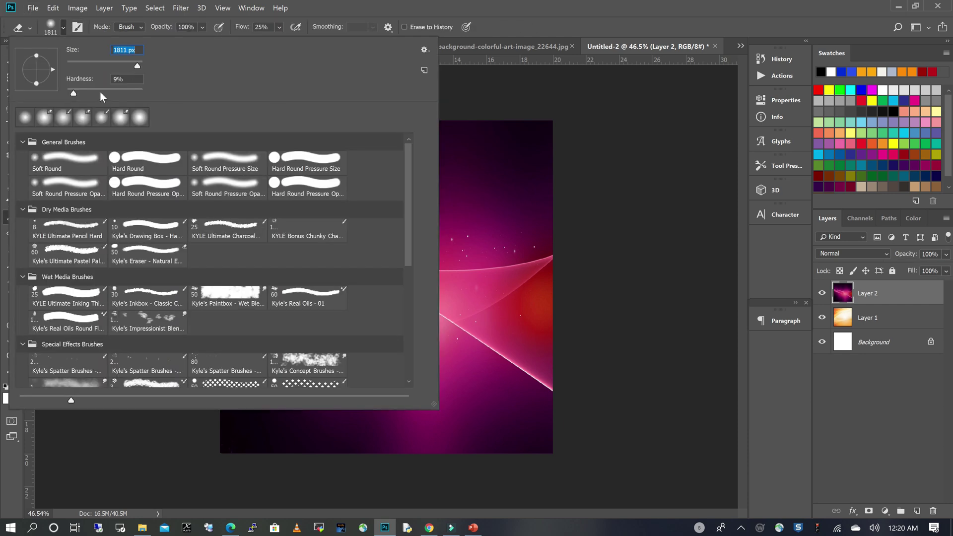
{"action": "left_click_drag", "start_coordinate": [73, 89], "coordinate": [69, 91]}
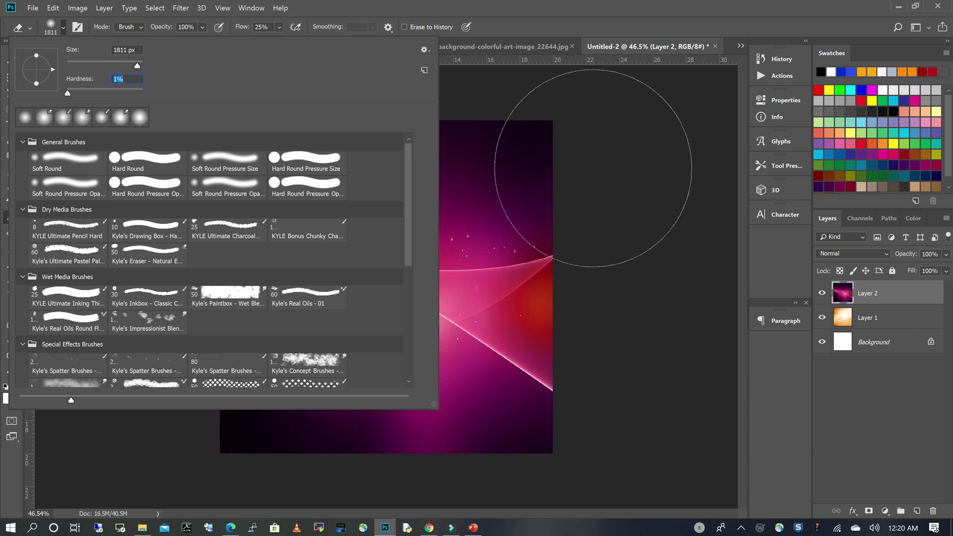
{"action": "left_click", "coordinate": [648, 150]}
Softly erase the top of Layer 2 so orange shows through, then bring up the watercolor image
{"action": "scroll", "coordinate": [647, 150], "scroll_direction": "down", "scroll_amount": 1}
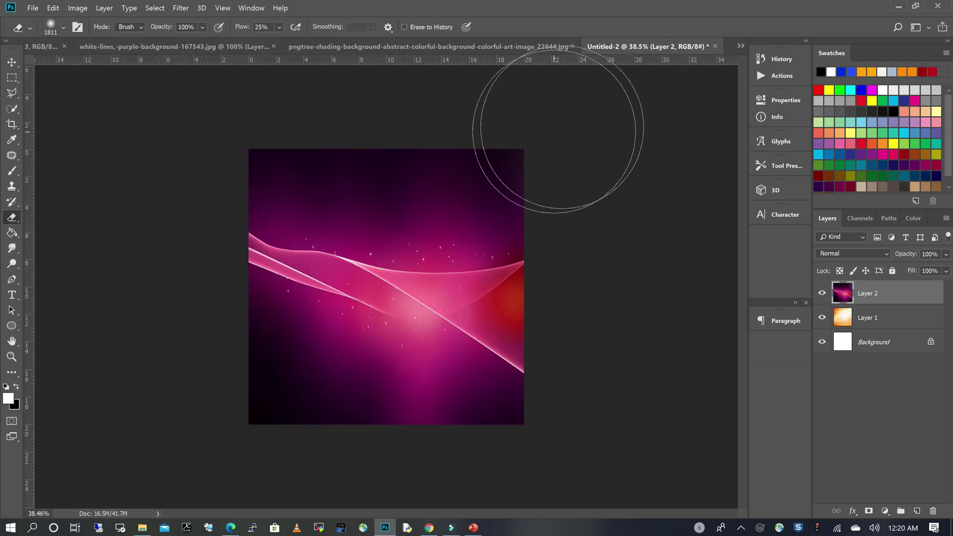
{"action": "mouse_move", "coordinate": [547, 132]}
{"action": "left_mouse_down"}
{"action": "mouse_move", "coordinate": [449, 110]}
{"action": "mouse_move", "coordinate": [462, 102]}
{"action": "mouse_move", "coordinate": [262, 80]}
{"action": "mouse_move", "coordinate": [198, 92]}
{"action": "mouse_move", "coordinate": [512, 127]}
{"action": "mouse_move", "coordinate": [518, 135]}
{"action": "mouse_move", "coordinate": [504, 139]}
{"action": "mouse_move", "coordinate": [614, 151]}
{"action": "mouse_move", "coordinate": [645, 150]}
{"action": "mouse_move", "coordinate": [662, 135]}
{"action": "mouse_move", "coordinate": [674, 157]}
{"action": "left_mouse_up"}
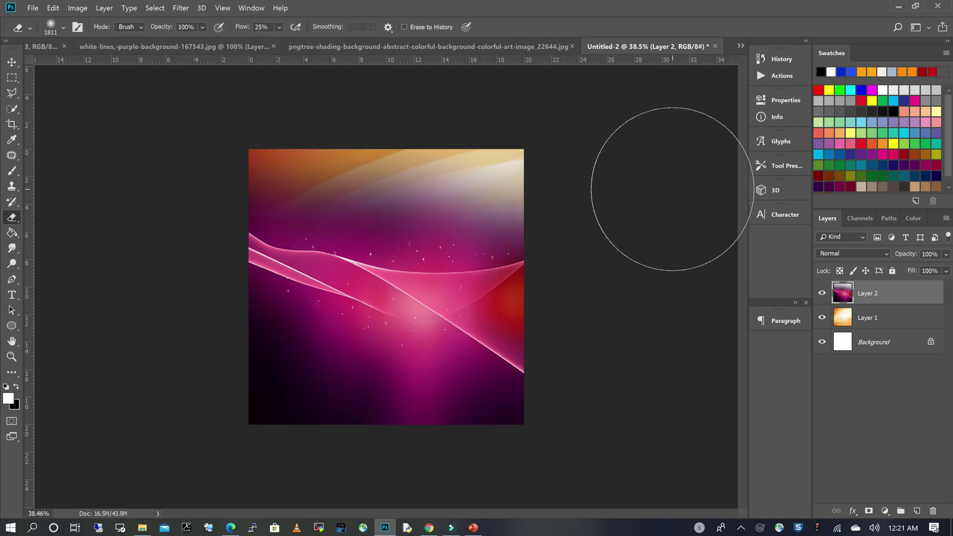
{"action": "left_click", "coordinate": [512, 47]}
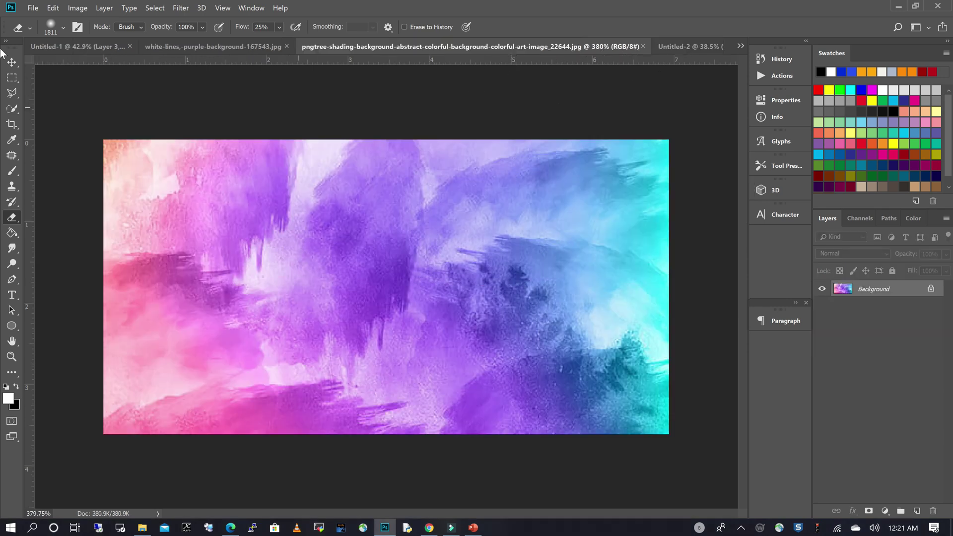
Drag the watercolor into Untitled-2 as Layer 3 at 51% opacity and show Layer 1
{"action": "left_click", "coordinate": [12, 63]}
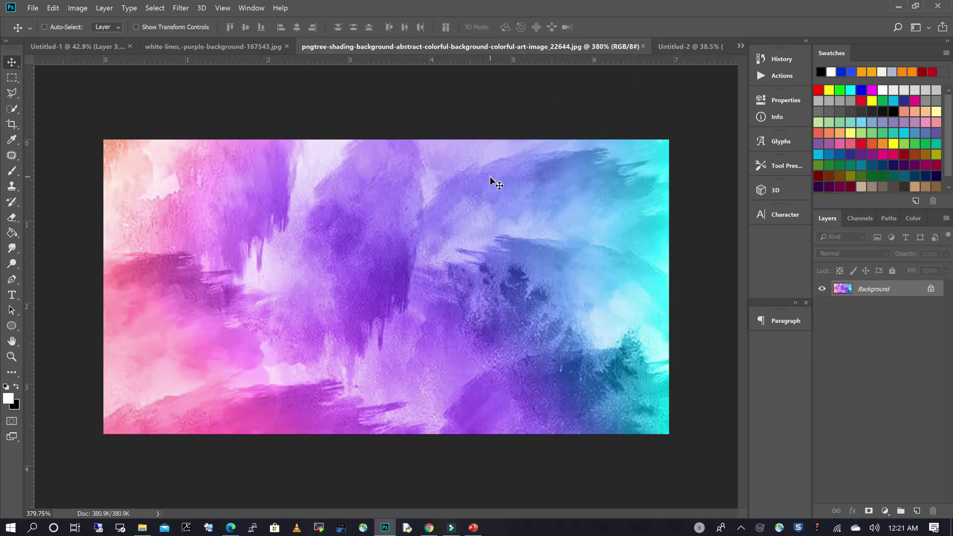
{"action": "left_click_drag", "start_coordinate": [708, 47], "coordinate": [491, 244]}
{"action": "left_click", "coordinate": [946, 254]}
{"action": "left_click_drag", "start_coordinate": [924, 269], "coordinate": [904, 279]}
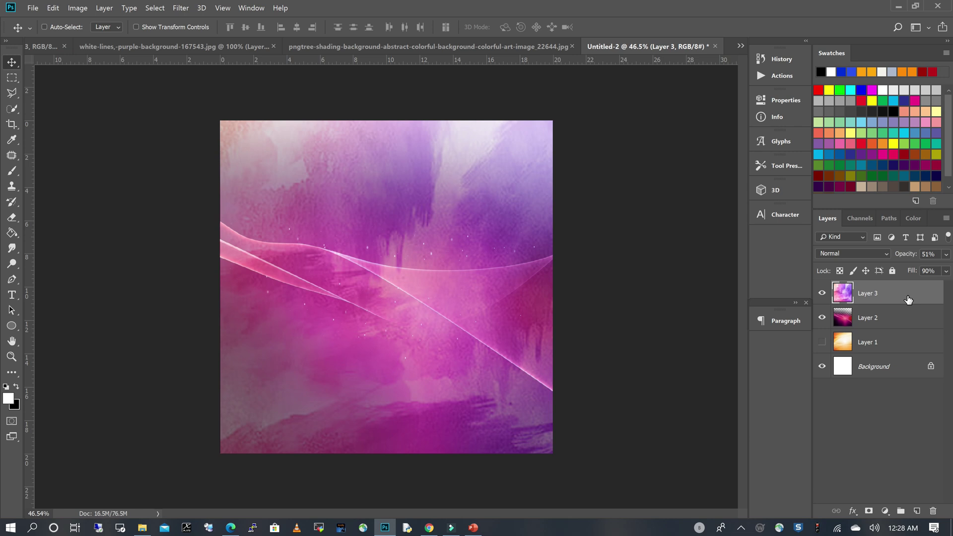
{"action": "left_click", "coordinate": [822, 342]}
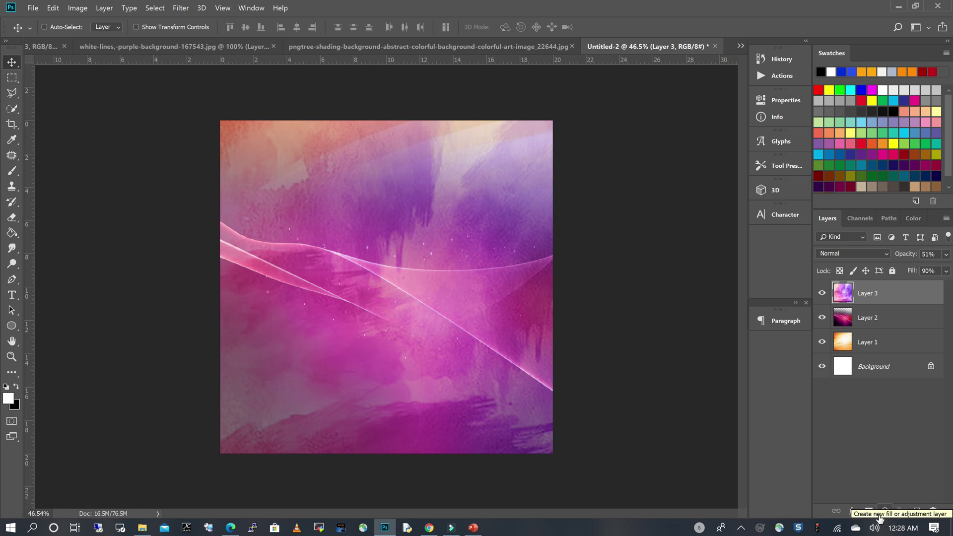
Add a Gradient Fill layer and set the gradient's left stop to purple
{"action": "left_click", "coordinate": [885, 511]}
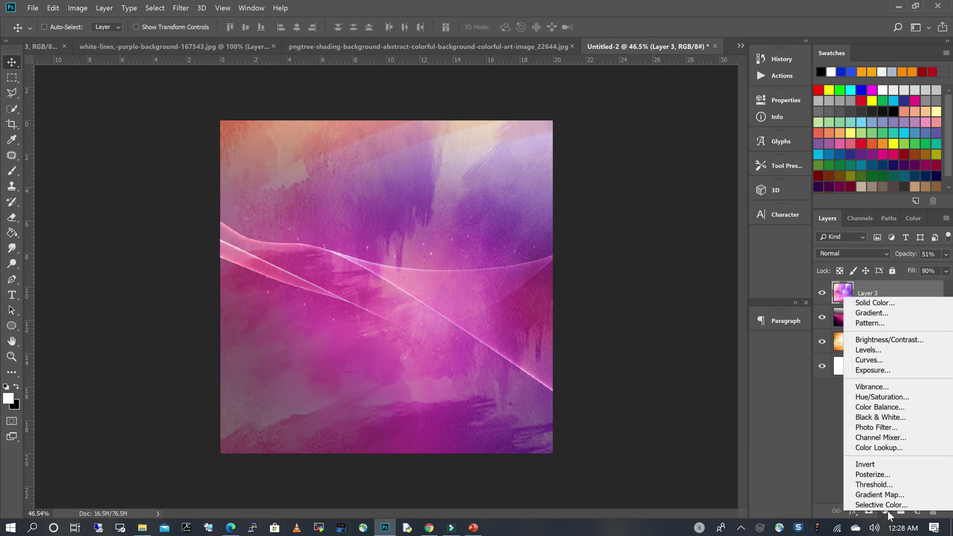
{"action": "left_click", "coordinate": [880, 313]}
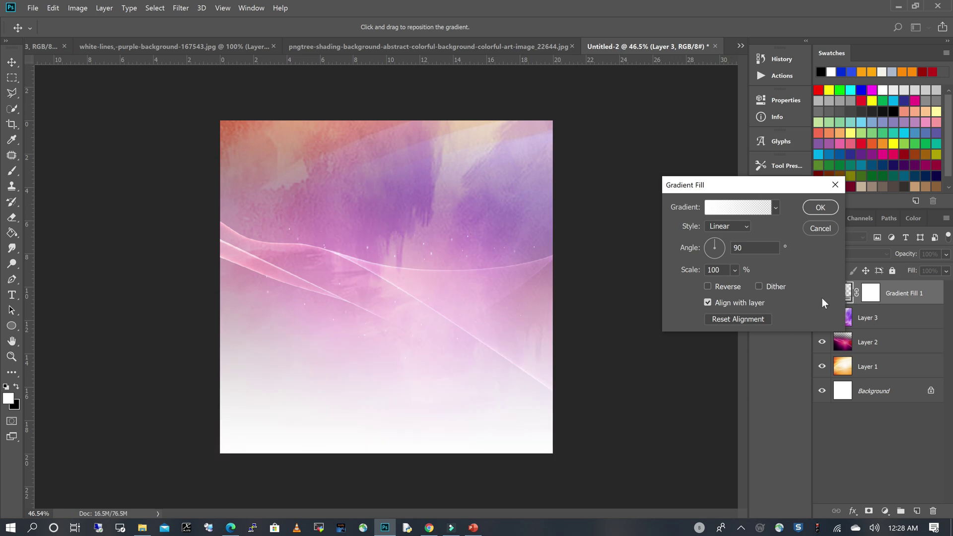
{"action": "left_click", "coordinate": [707, 205]}
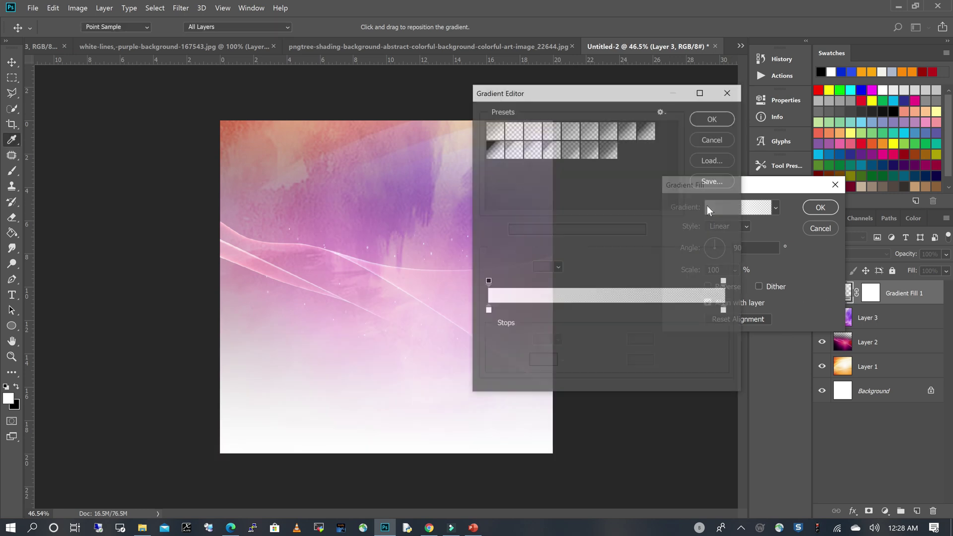
{"action": "left_click", "coordinate": [487, 310]}
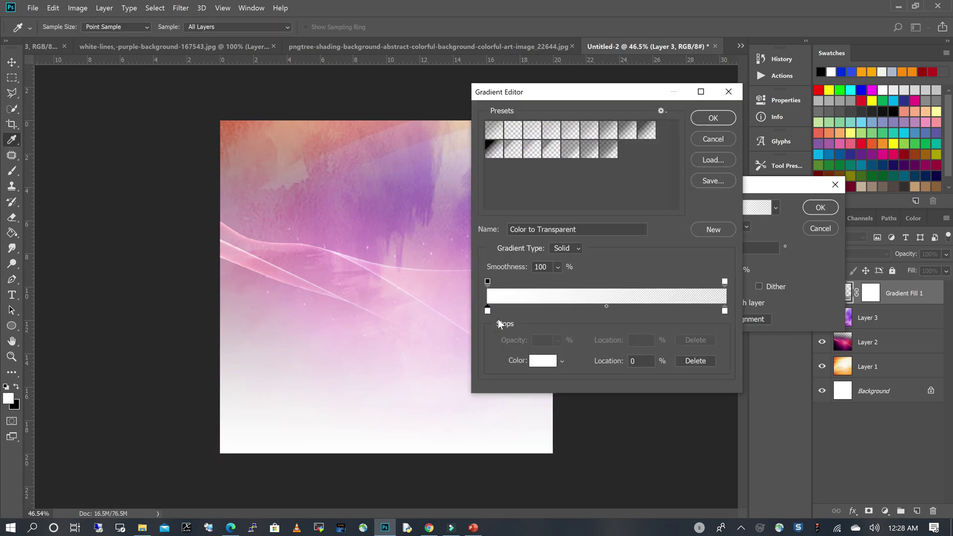
{"action": "left_click", "coordinate": [543, 361]}
{"action": "left_click_drag", "start_coordinate": [542, 354], "coordinate": [537, 349]}
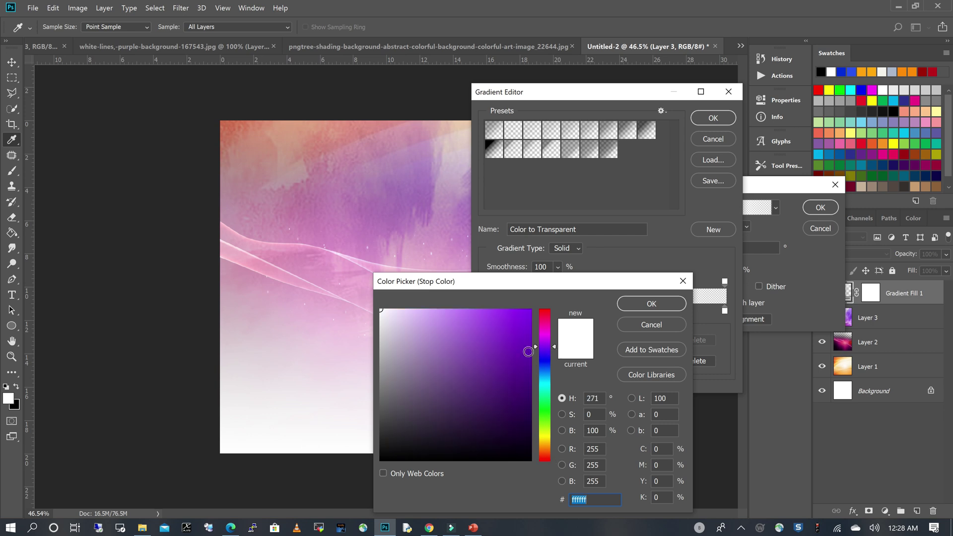
{"action": "left_click", "coordinate": [529, 354]}
{"action": "key", "text": "Return"}
Set the right gradient stop to dark purple (3e0672) and accept the gradient
{"action": "left_click", "coordinate": [725, 311]}
{"action": "left_click", "coordinate": [543, 361]}
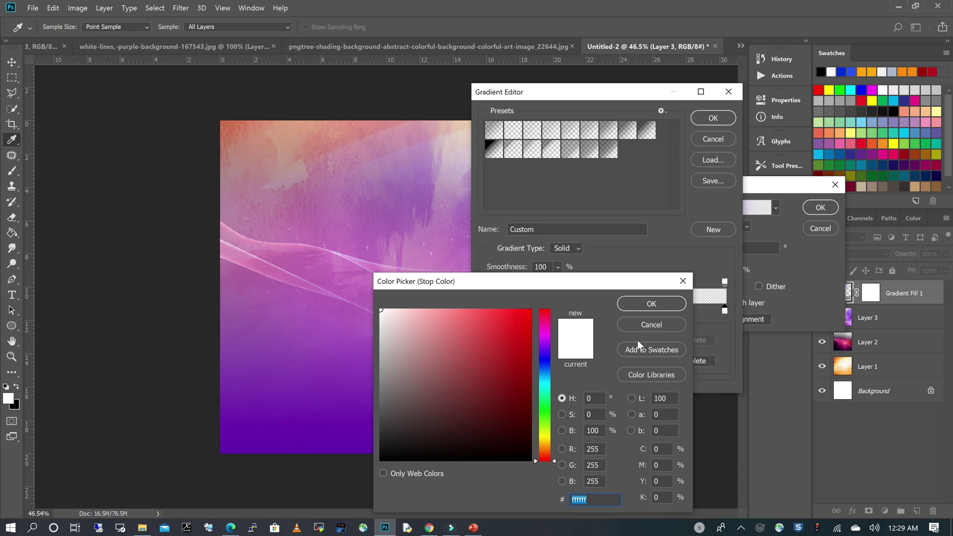
{"action": "left_click", "coordinate": [369, 450]}
{"action": "left_click_drag", "start_coordinate": [529, 366], "coordinate": [526, 382]}
{"action": "key", "text": "Return"}
{"action": "left_click", "coordinate": [543, 361]}
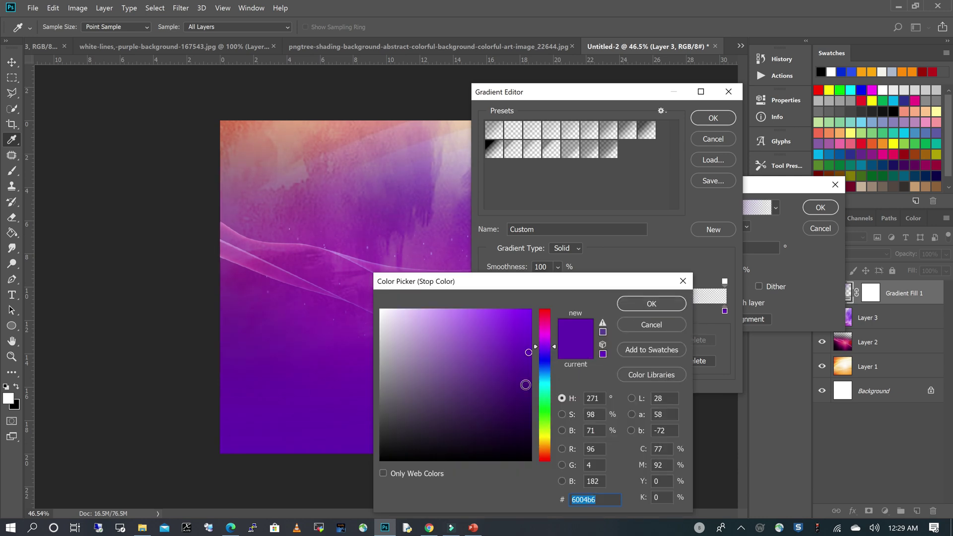
{"action": "left_click", "coordinate": [523, 393]}
{"action": "key", "text": "Return"}
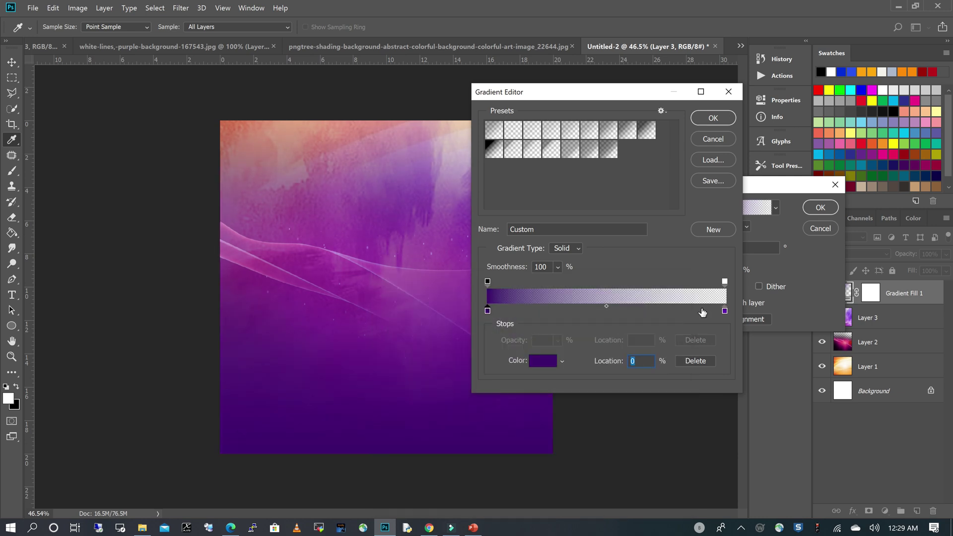
{"action": "left_click", "coordinate": [716, 118]}
Type 'Faith encounter' in Bebas Neue across the middle of the flyer
{"action": "key", "text": "Return"}
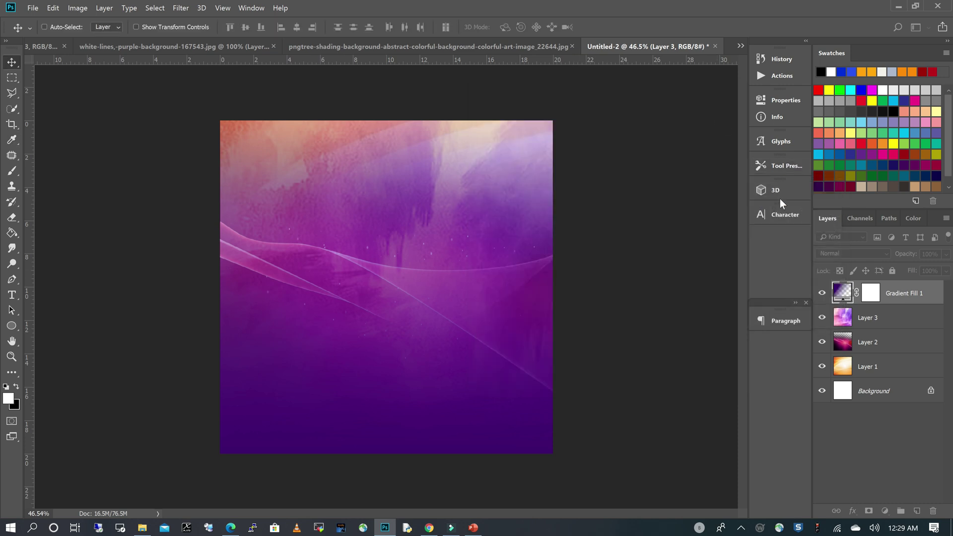
{"action": "scroll", "coordinate": [362, 222], "scroll_direction": "up", "scroll_amount": 1}
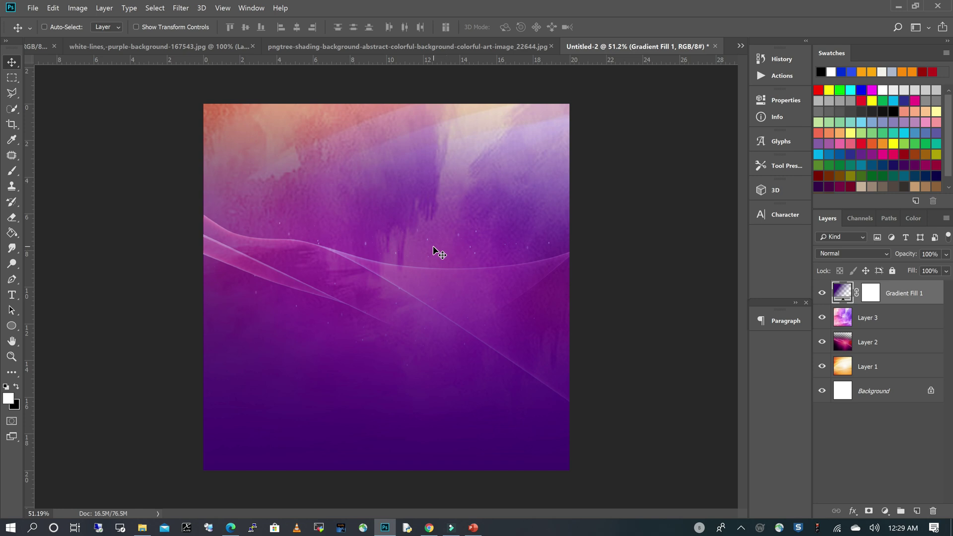
{"action": "scroll", "coordinate": [433, 245], "scroll_direction": "up", "scroll_amount": 1}
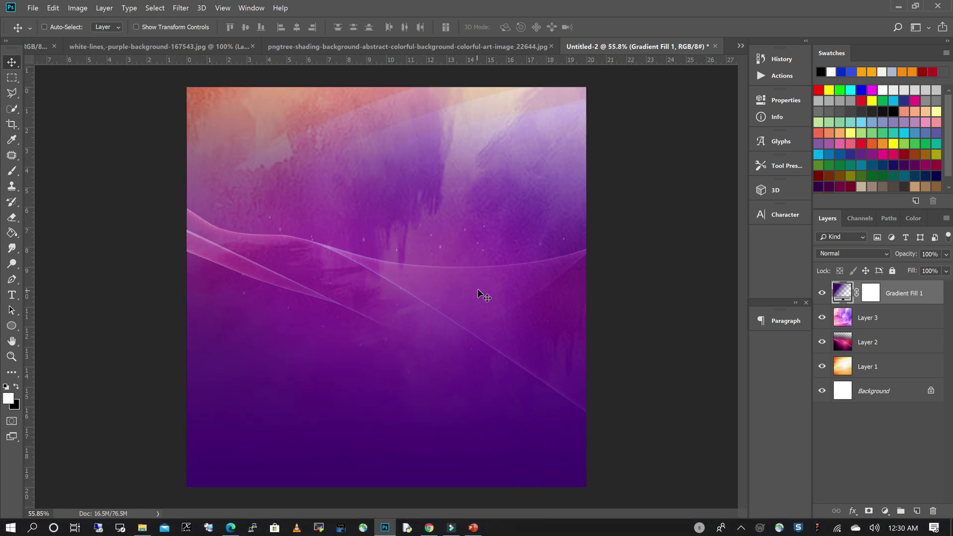
{"action": "left_click", "coordinate": [13, 294]}
{"action": "left_click", "coordinate": [278, 168]}
{"action": "left_click", "coordinate": [148, 26]}
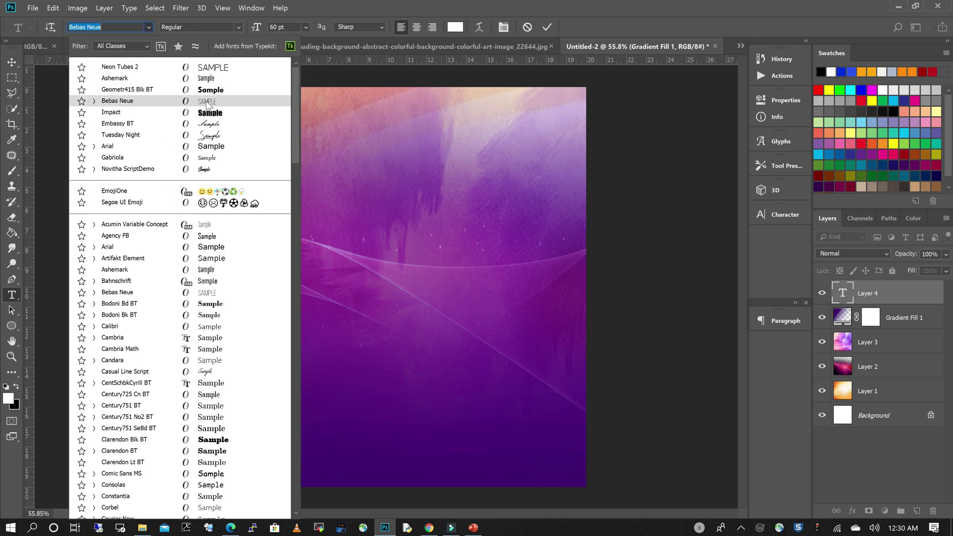
{"action": "left_click", "coordinate": [117, 100]}
{"action": "type", "text": "Faith encounter"}
{"action": "left_click", "coordinate": [12, 62]}
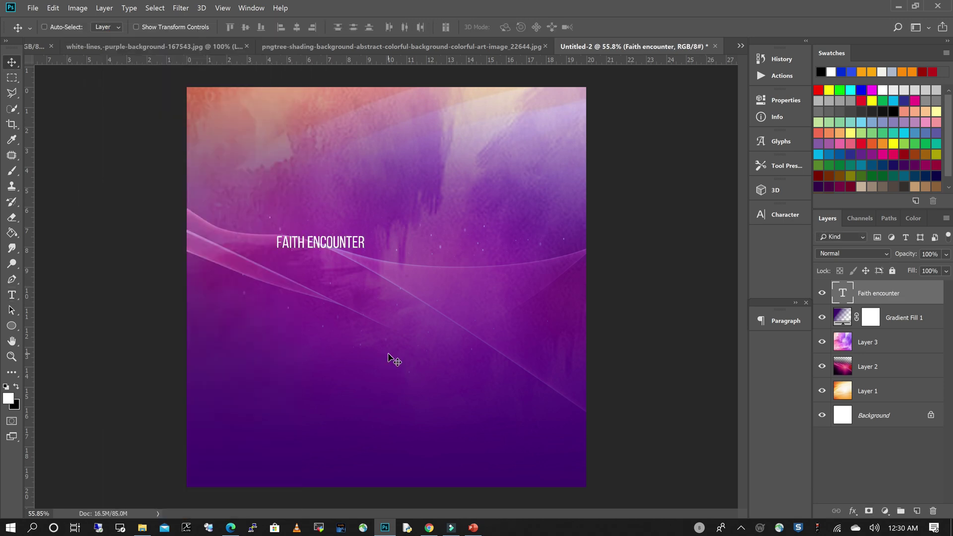
Enlarge the heading to about 243.92 pt, move it lower, and select its text
{"action": "key", "text": "ctrl+t"}
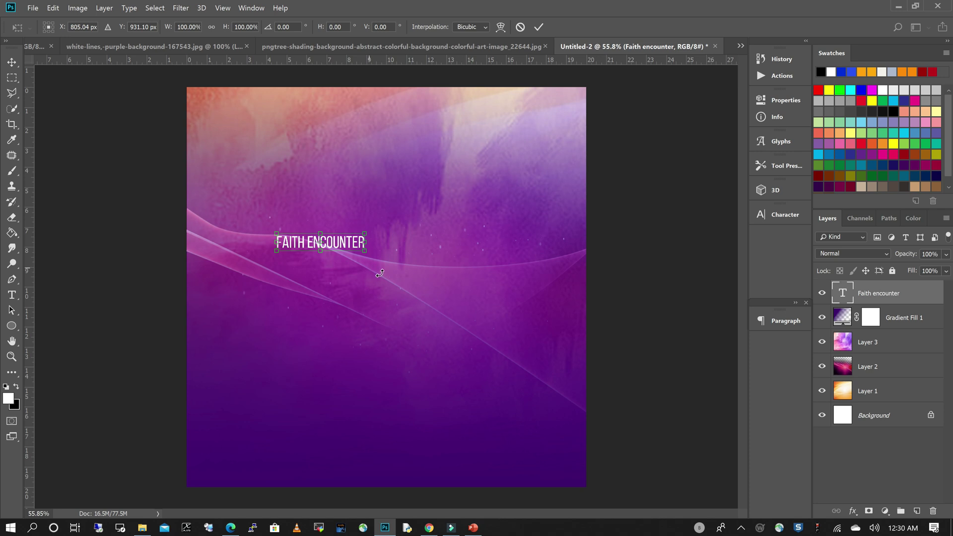
{"action": "left_click_drag", "start_coordinate": [364, 250], "coordinate": [572, 291]}
{"action": "left_click_drag", "start_coordinate": [277, 295], "coordinate": [238, 299]}
{"action": "left_click_drag", "start_coordinate": [576, 268], "coordinate": [538, 261]}
{"action": "key", "text": "Return"}
{"action": "left_click_drag", "start_coordinate": [459, 276], "coordinate": [459, 296]}
{"action": "key", "text": "ctrl+t"}
{"action": "mouse_move", "coordinate": [526, 285]}
{"action": "left_mouse_down"}
{"action": "mouse_move", "coordinate": [536, 273]}
{"action": "mouse_move", "coordinate": [535, 285]}
{"action": "left_mouse_up"}
{"action": "key", "text": "Return"}
{"action": "key", "text": "t"}
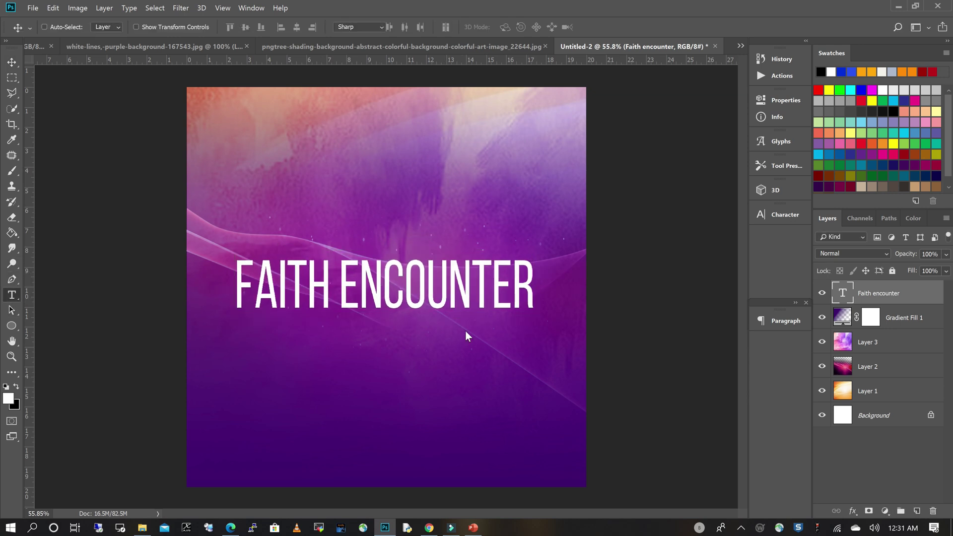
{"action": "left_click_drag", "start_coordinate": [530, 287], "coordinate": [230, 288]}
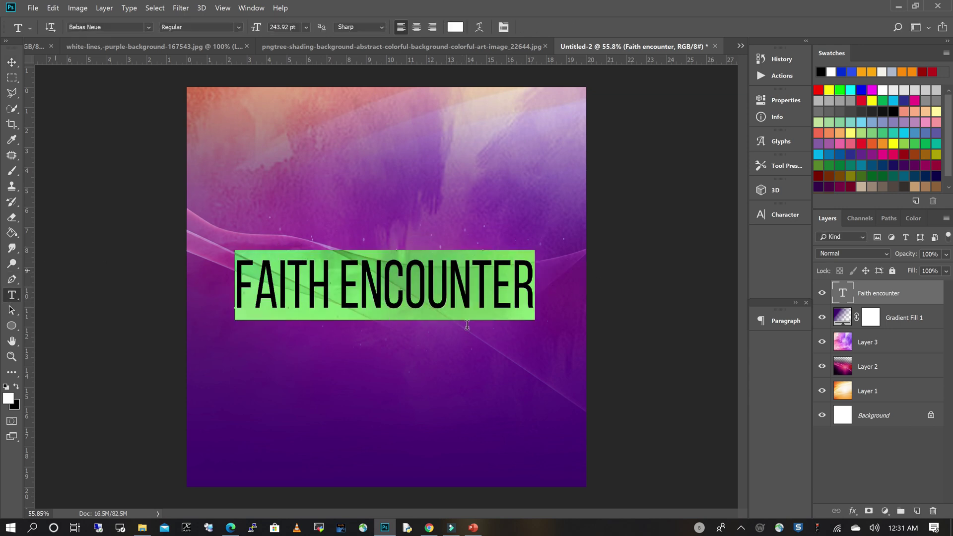
Apply a Drop Shadow layer style to the FAITH ENCOUNTER text layer
{"action": "right_click", "coordinate": [894, 295]}
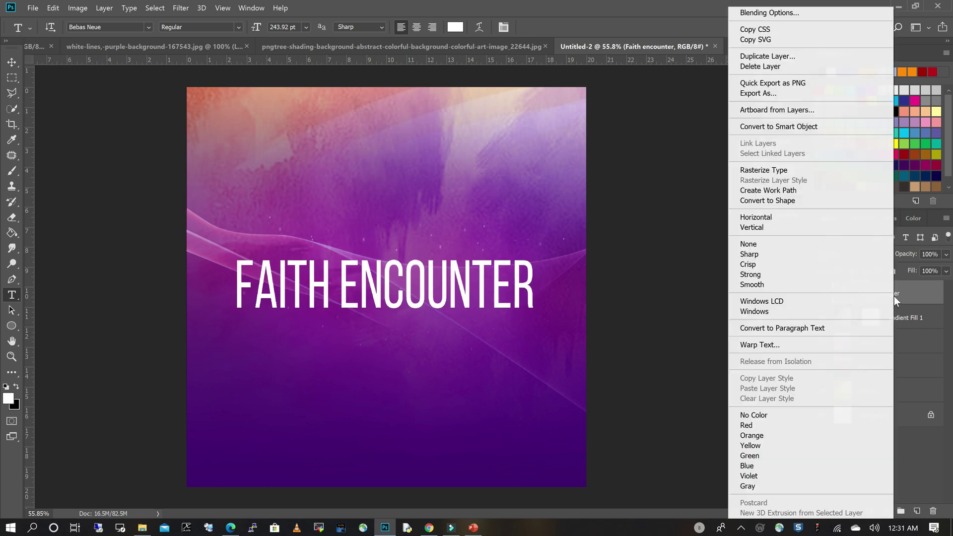
{"action": "left_click", "coordinate": [578, 230]}
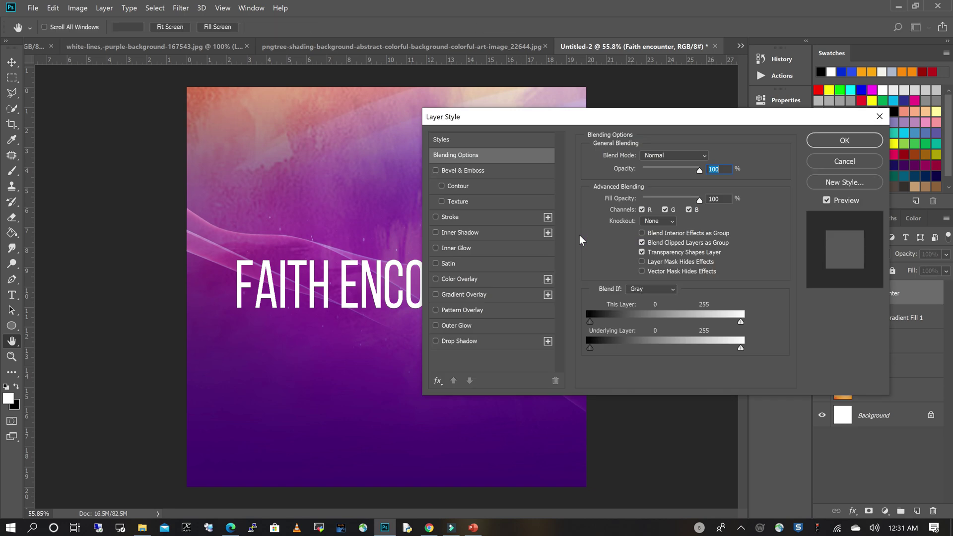
{"action": "left_click", "coordinate": [436, 341]}
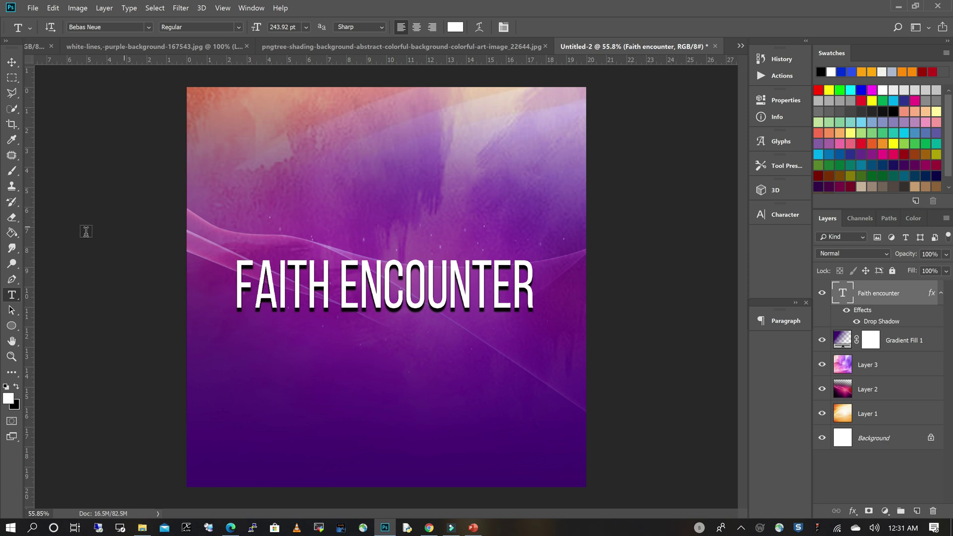
Type 'LIVE' below the heading in Geometr415 Blk BT Black
{"action": "left_click", "coordinate": [243, 336]}
{"action": "type", "text": "LIVE"}
{"action": "key", "text": "ctrl+a"}
{"action": "left_click", "coordinate": [154, 27]}
{"action": "left_click", "coordinate": [214, 85]}
{"action": "type", "text": "LIVE"}
{"action": "key", "text": "ctrl+a"}
{"action": "key", "text": "ctrl+Return"}
Enlarge LIVE to about 269% and draw a rectangular selection around it
{"action": "key", "text": "ctrl+t"}
{"action": "left_click_drag", "start_coordinate": [279, 346], "coordinate": [335, 338]}
{"action": "key", "text": "Return"}
{"action": "key", "text": "v"}
{"action": "left_click", "coordinate": [13, 77]}
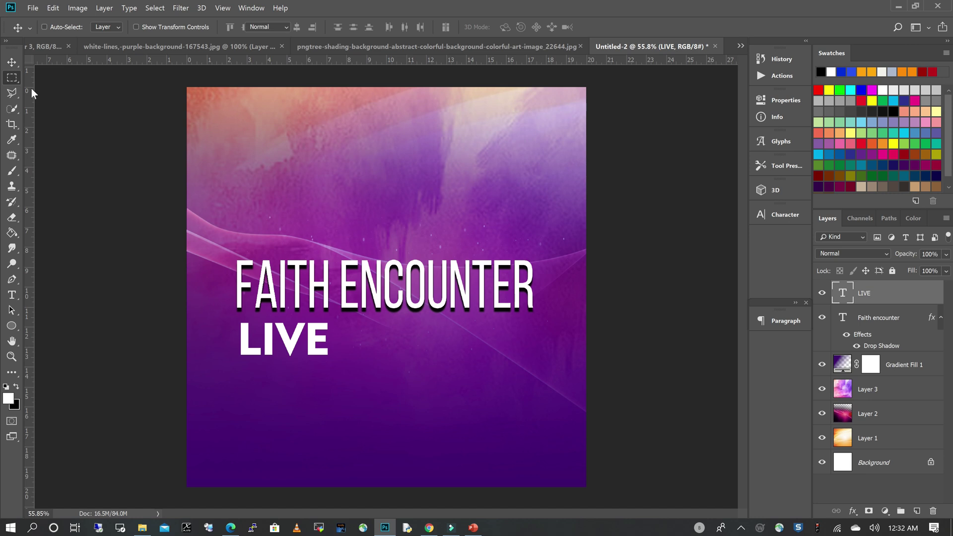
{"action": "left_click_drag", "start_coordinate": [235, 316], "coordinate": [333, 363]}
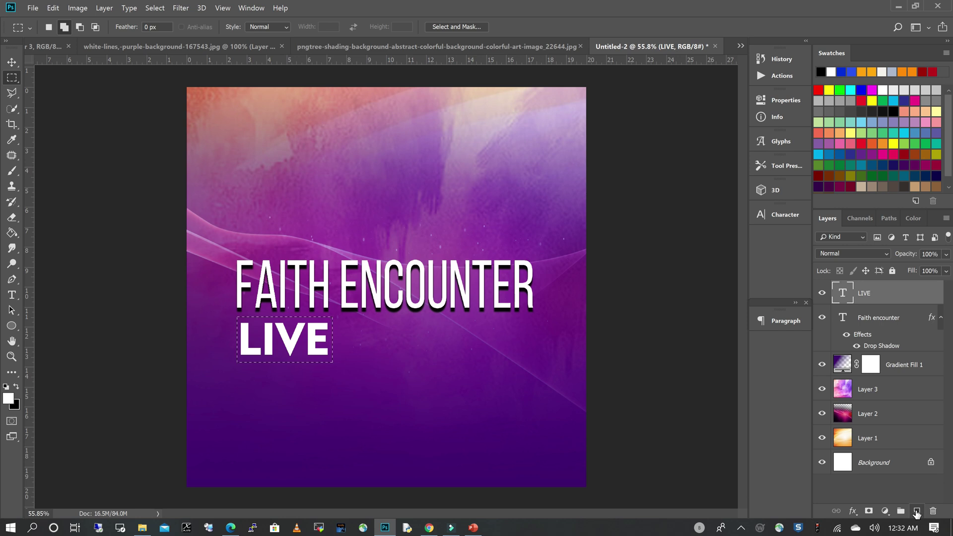
Fill the selection with red on new Layer 4 and place it behind LIVE
{"action": "left_click", "coordinate": [916, 512]}
{"action": "left_click", "coordinate": [8, 398]}
{"action": "left_click", "coordinate": [530, 356]}
{"action": "key", "text": "Escape"}
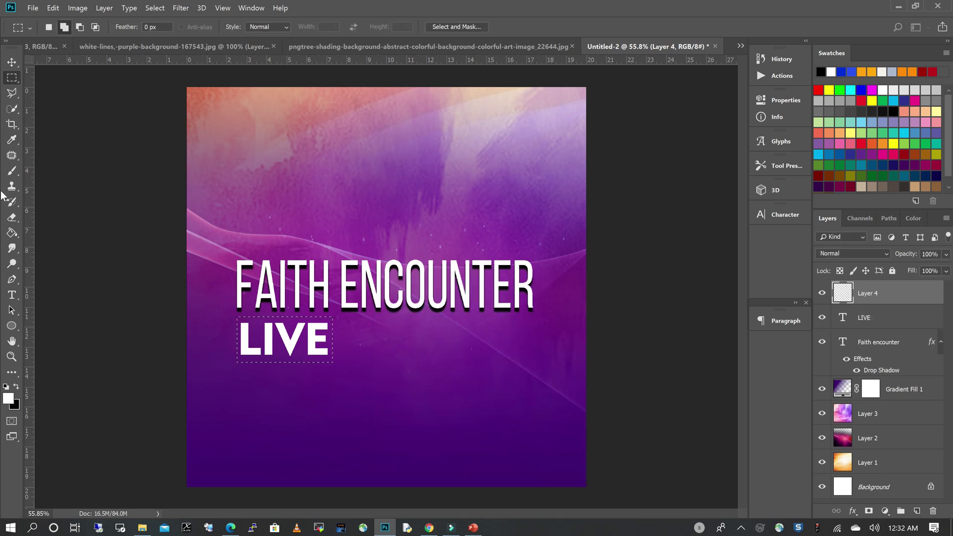
{"action": "left_click", "coordinate": [12, 232]}
{"action": "left_click", "coordinate": [259, 336]}
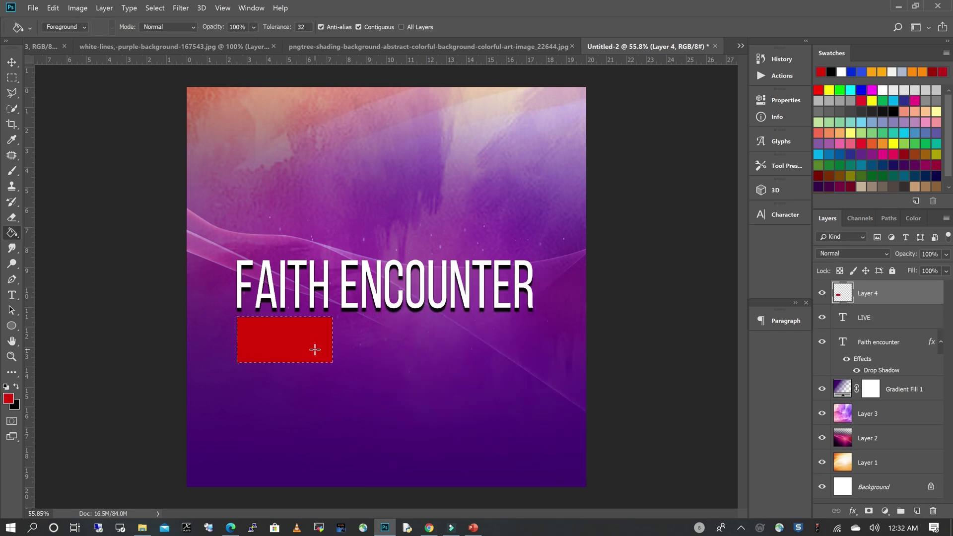
{"action": "left_click_drag", "start_coordinate": [888, 296], "coordinate": [892, 333]}
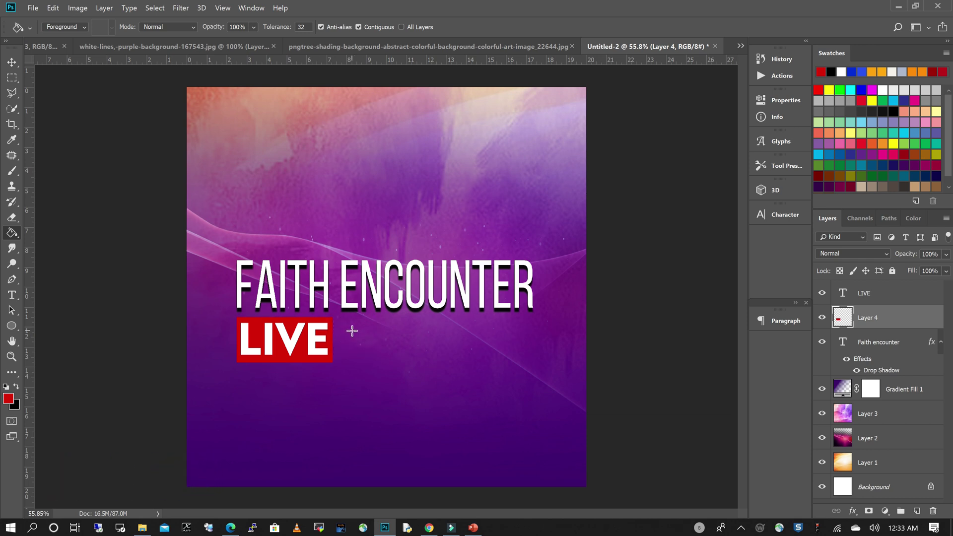
Select the LIVE, red box and heading layers together
{"action": "left_click", "coordinate": [12, 62]}
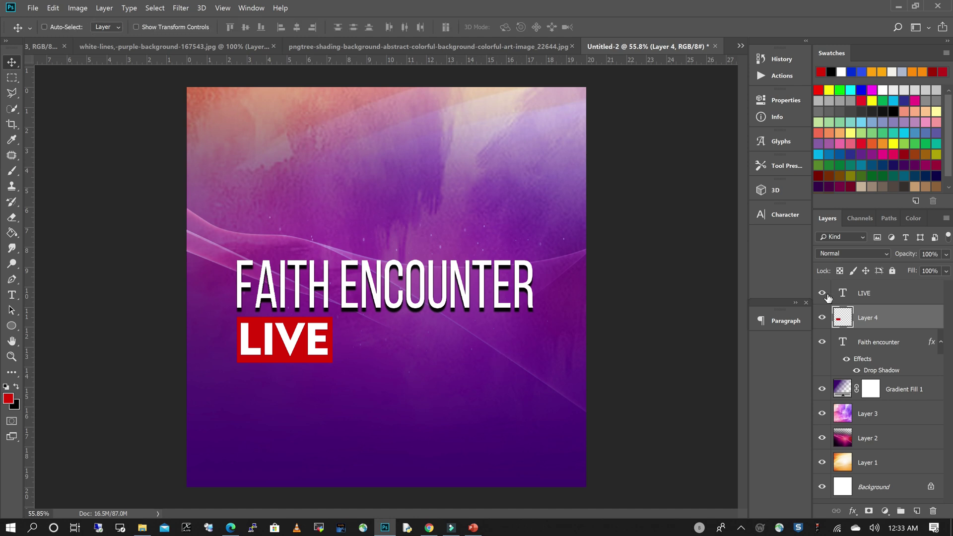
{"action": "left_click", "coordinate": [885, 296]}
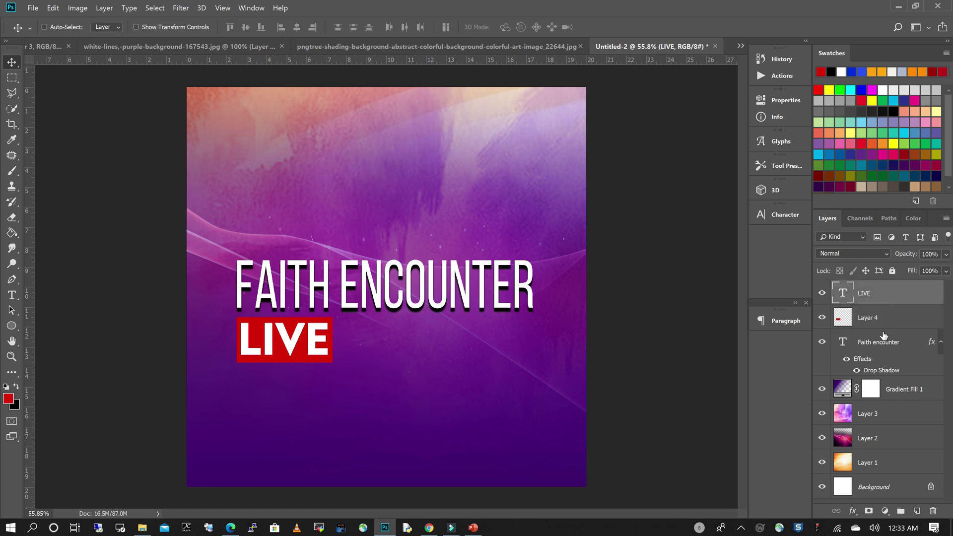
{"action": "left_click", "coordinate": [912, 346], "text": "shift"}
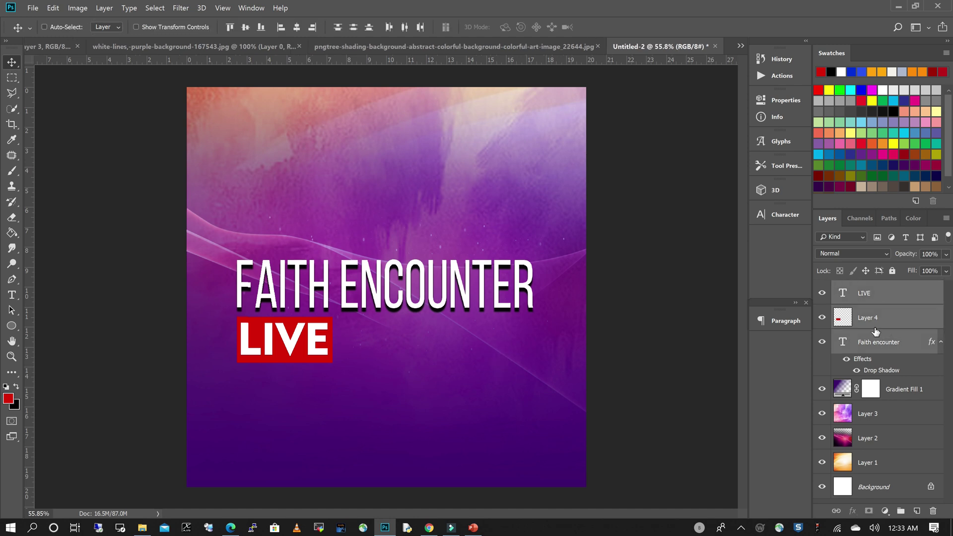
Nudge the heading and LIVE badge up, then add VIDEO SERVICE ON text beside the badge
{"action": "left_click_drag", "start_coordinate": [397, 302], "coordinate": [395, 291]}
{"action": "key", "text": "t"}
{"action": "left_click", "coordinate": [343, 332]}
{"action": "type", "text": "VIDE"}
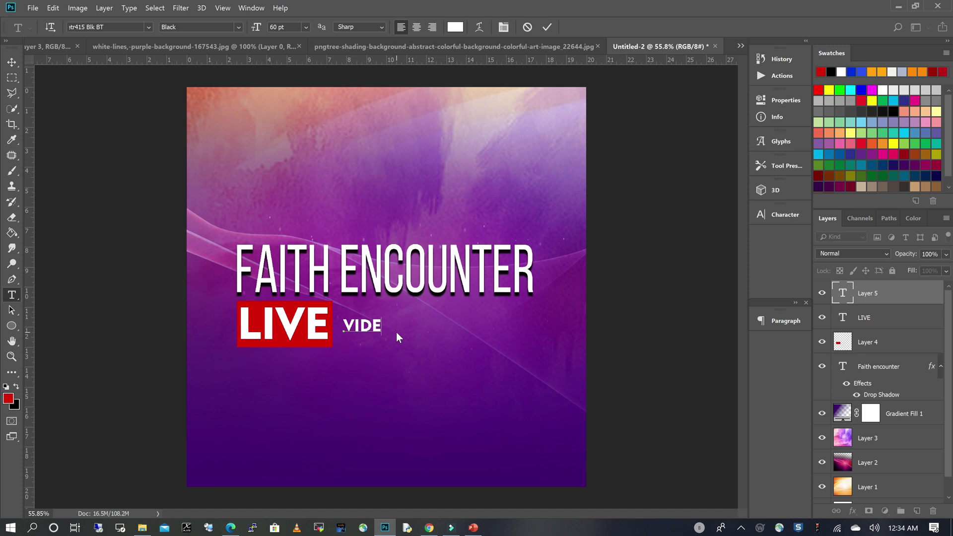
{"action": "type", "text": "O SERVICE ON"}
{"action": "key", "text": "ctrl+Return"}
Enlarge VIDEO SERVICE ON to the LIVE badge's height and align it level with LIVE
{"action": "key", "text": "v"}
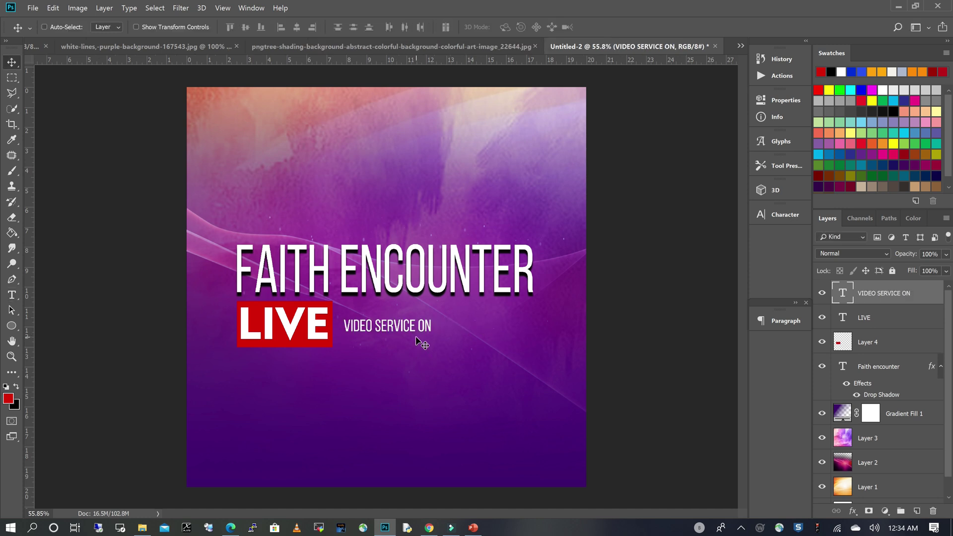
{"action": "key", "text": "ctrl"}
{"action": "key", "text": "ctrl+t"}
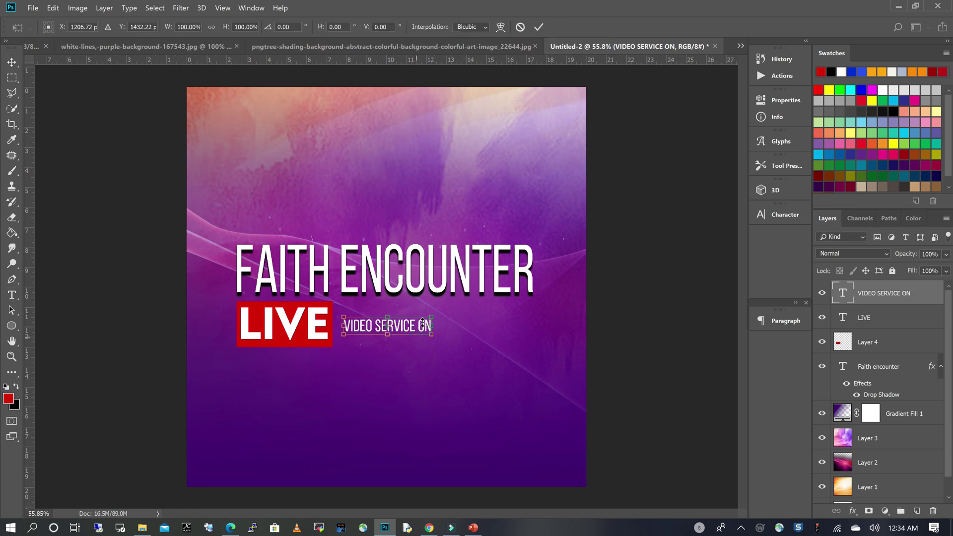
{"action": "left_click_drag", "start_coordinate": [436, 326], "coordinate": [542, 323]}
{"action": "key", "text": "Return"}
{"action": "left_click_drag", "start_coordinate": [484, 341], "coordinate": [439, 320]}
{"action": "key", "text": "ctrl+t"}
{"action": "key", "text": "Return"}
{"action": "left_click_drag", "start_coordinate": [478, 345], "coordinate": [474, 338]}
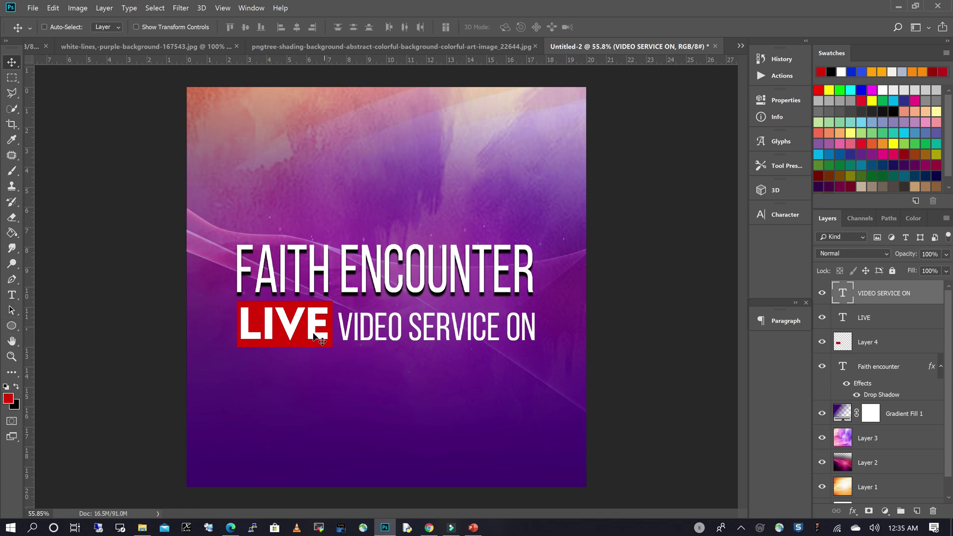
Duplicate the LIVE text layer and move the copy below the red badge
{"action": "left_click", "coordinate": [894, 321]}
{"action": "key", "text": "ctrl+j"}
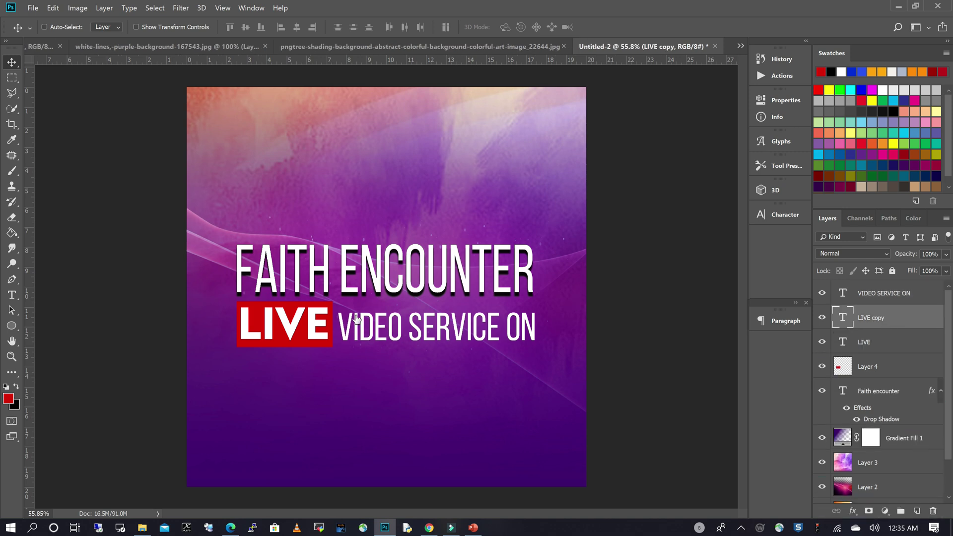
{"action": "left_click_drag", "start_coordinate": [286, 332], "coordinate": [282, 385]}
Replace the copy's LIVE text with ZOOM, currently reading ZO M
{"action": "left_click", "coordinate": [12, 294]}
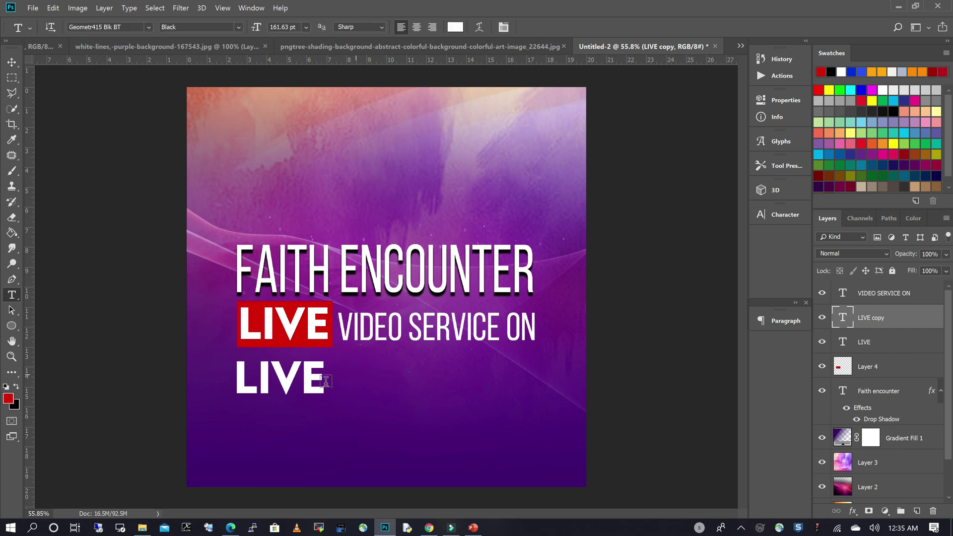
{"action": "left_click_drag", "start_coordinate": [317, 382], "coordinate": [213, 373]}
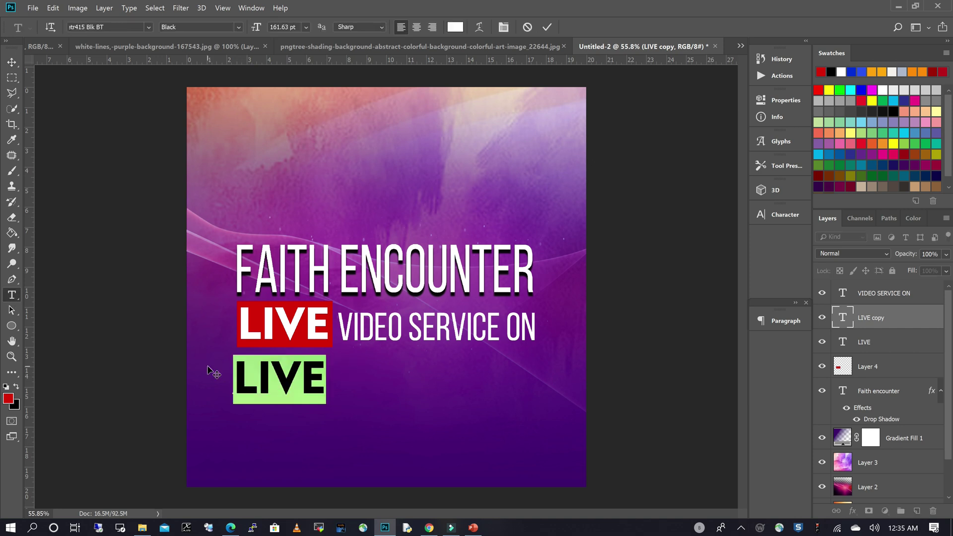
{"action": "type", "text": "ZO"}
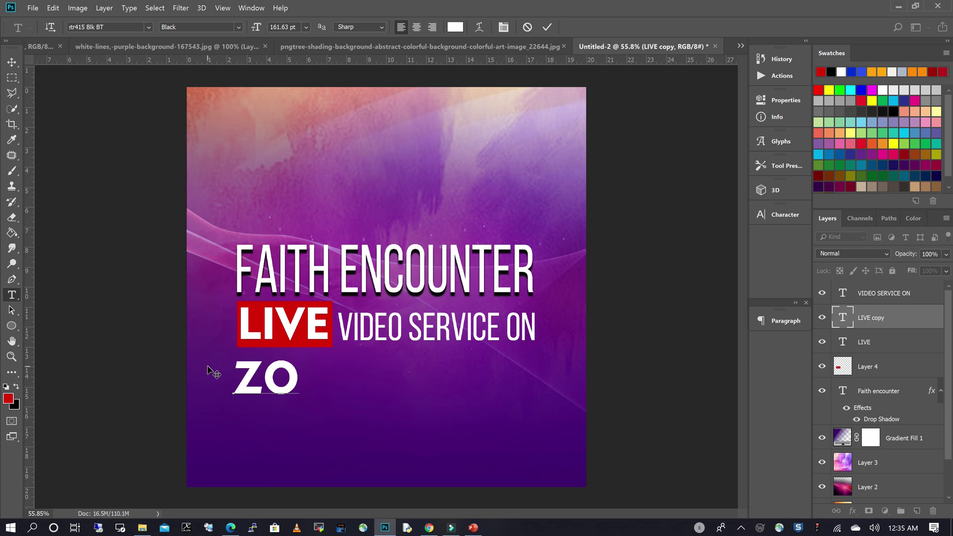
{"action": "type", "text": " O"}
{"action": "key", "text": "BackSpace"}
{"action": "type", "text": "M"}
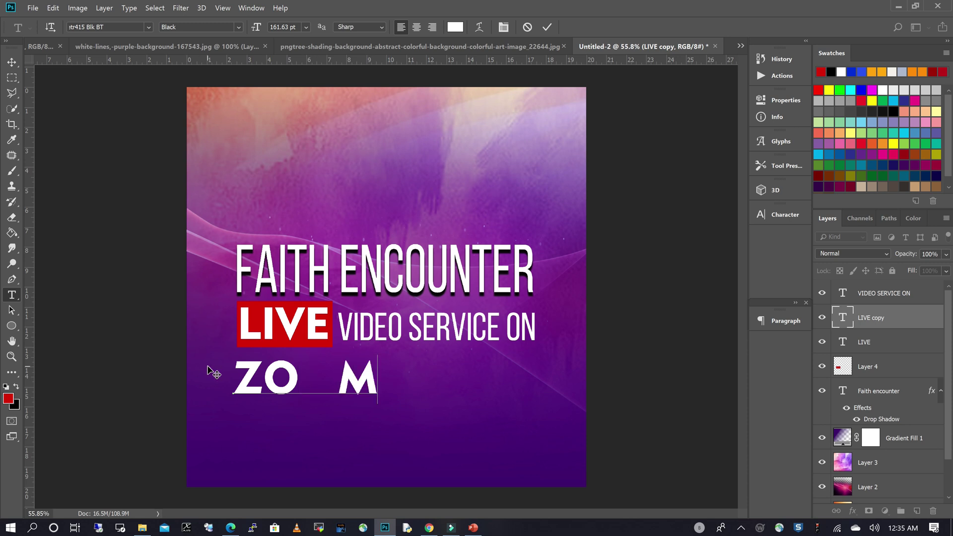
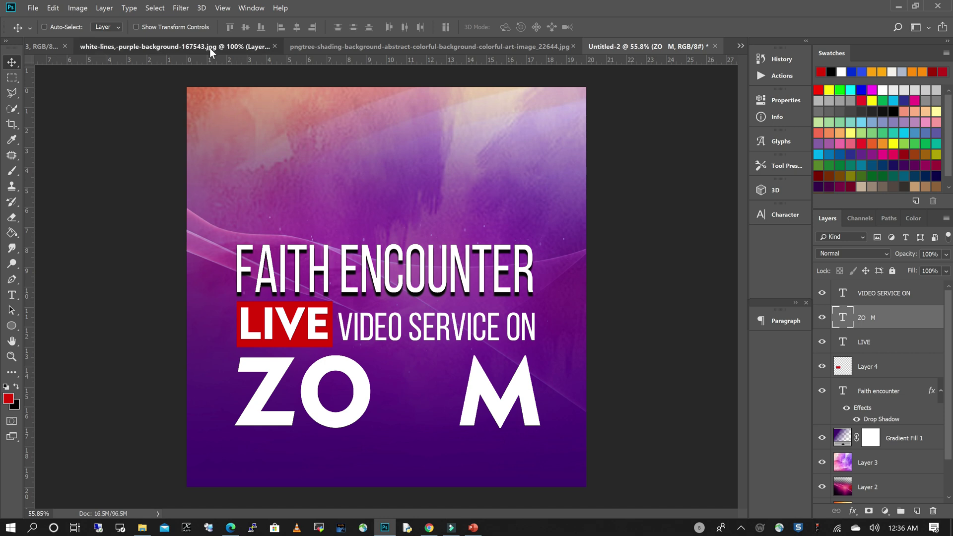
Close the white-lines and pngtree background images without saving them
{"action": "left_click", "coordinate": [144, 46]}
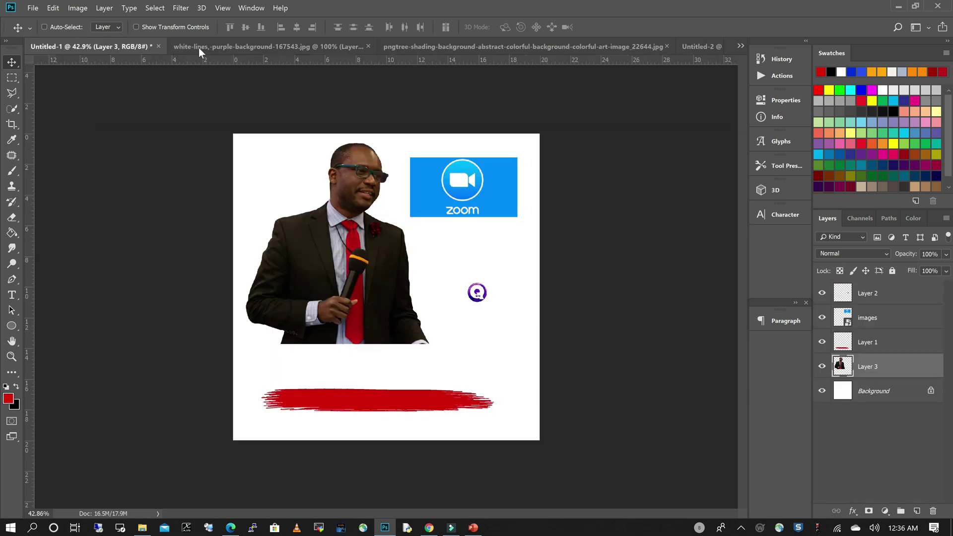
{"action": "left_click", "coordinate": [356, 46]}
{"action": "left_click", "coordinate": [398, 46]}
{"action": "left_click", "coordinate": [531, 215]}
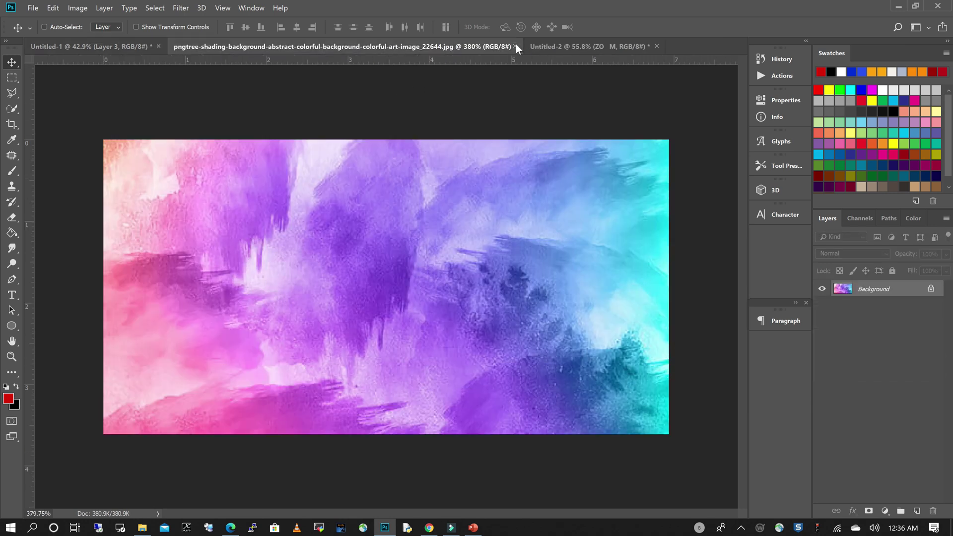
{"action": "left_click", "coordinate": [515, 46]}
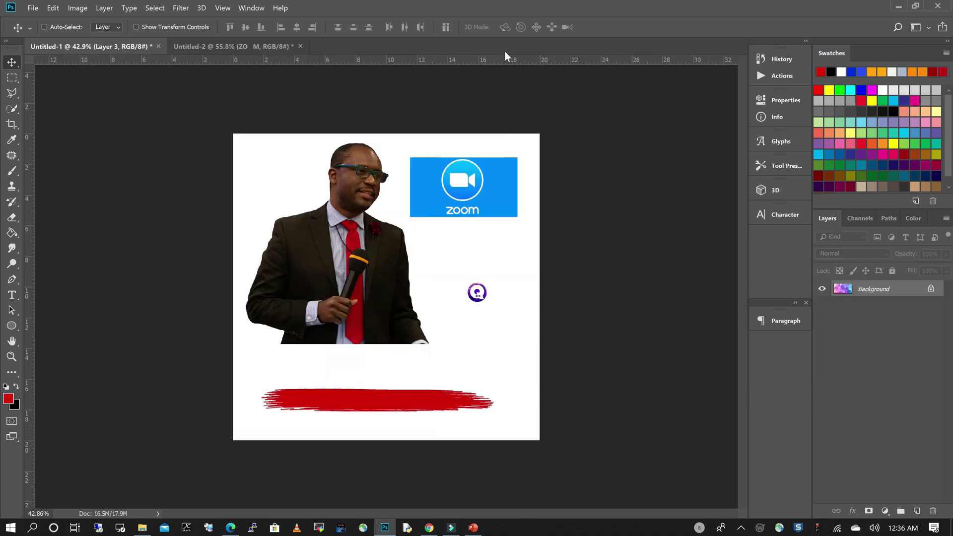
Nudge the speaker photo left and copy the Zoom logo layer onto the flyer above the title
{"action": "mouse_move", "coordinate": [471, 182]}
{"action": "left_mouse_down"}
{"action": "mouse_move", "coordinate": [483, 180]}
{"action": "mouse_move", "coordinate": [456, 184]}
{"action": "left_mouse_up"}
{"action": "right_click", "coordinate": [456, 182]}
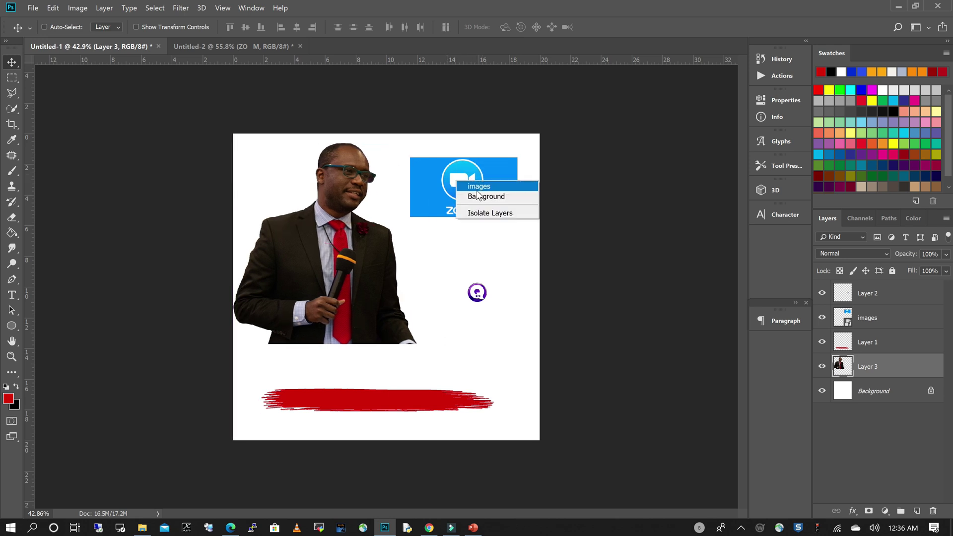
{"action": "left_click", "coordinate": [480, 196]}
{"action": "left_click", "coordinate": [889, 315]}
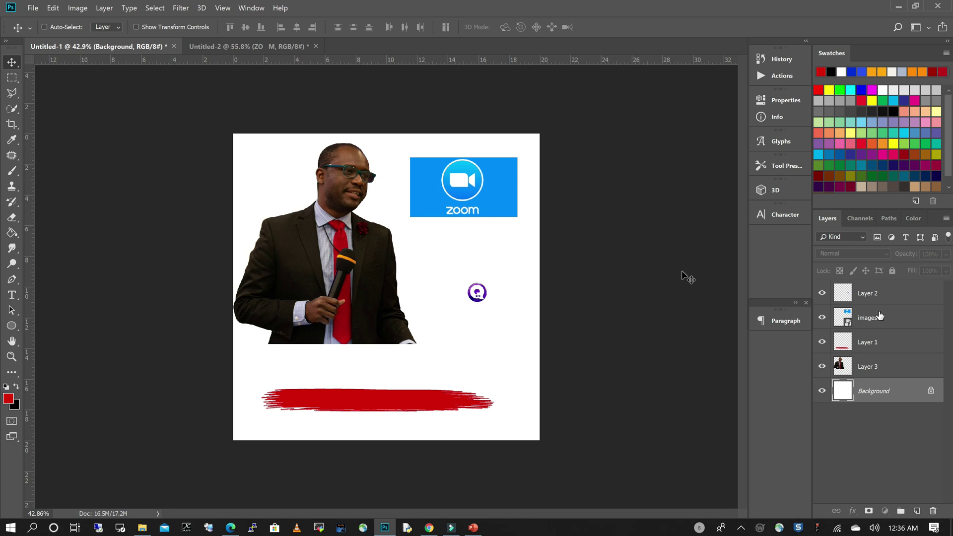
{"action": "left_click_drag", "start_coordinate": [474, 198], "coordinate": [412, 193]}
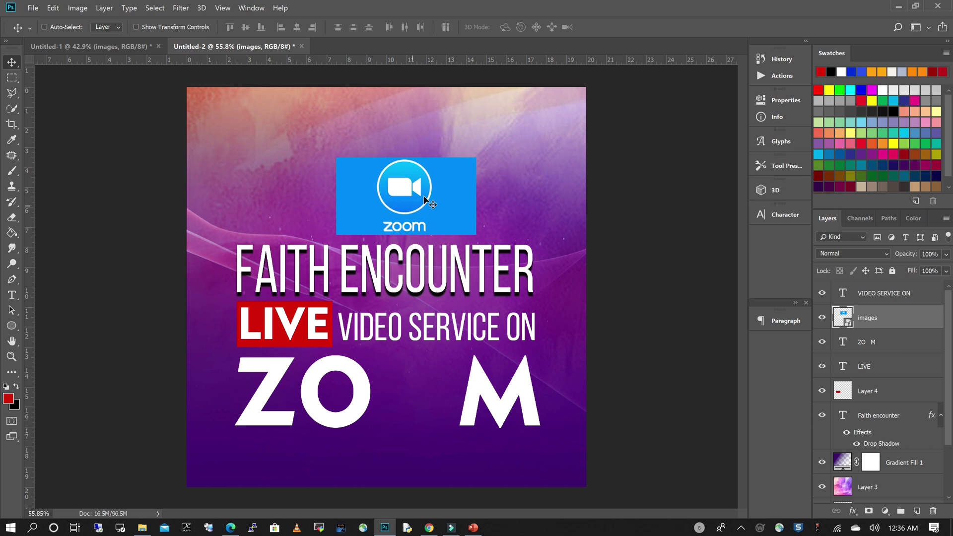
{"action": "key", "text": "ctrl"}
Marquee-select the Zoom camera icon, copy it to Layer 5, and delete the full logo layer
{"action": "scroll", "coordinate": [421, 203], "scroll_direction": "up", "scroll_amount": 3}
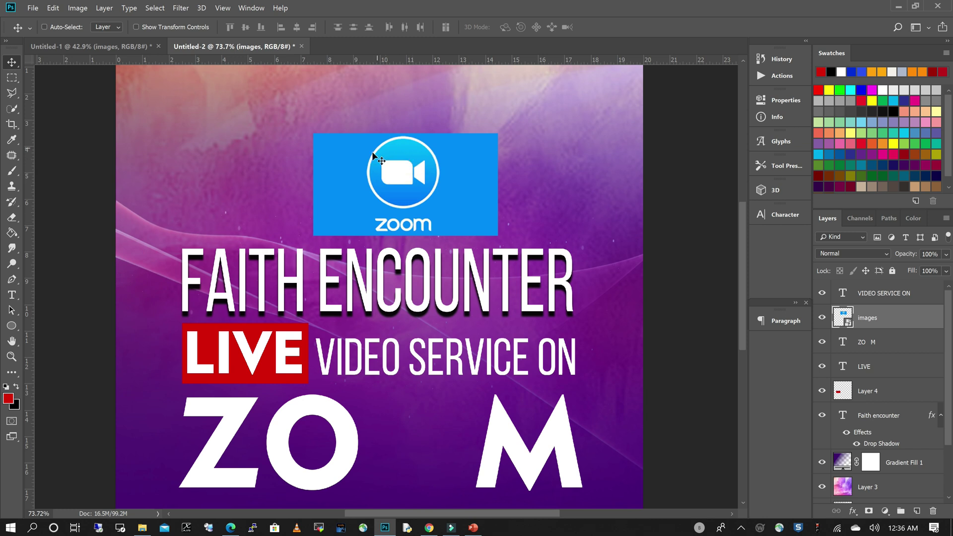
{"action": "left_click", "coordinate": [12, 78]}
{"action": "scroll", "coordinate": [440, 168], "scroll_direction": "left", "scroll_amount": 3}
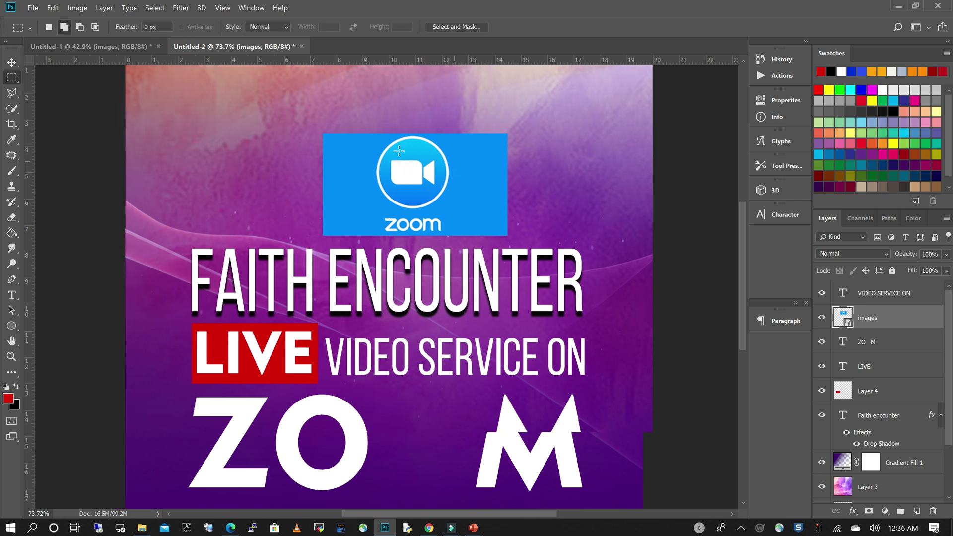
{"action": "left_click_drag", "start_coordinate": [487, 153], "coordinate": [491, 208]}
{"action": "left_click", "coordinate": [422, 130]}
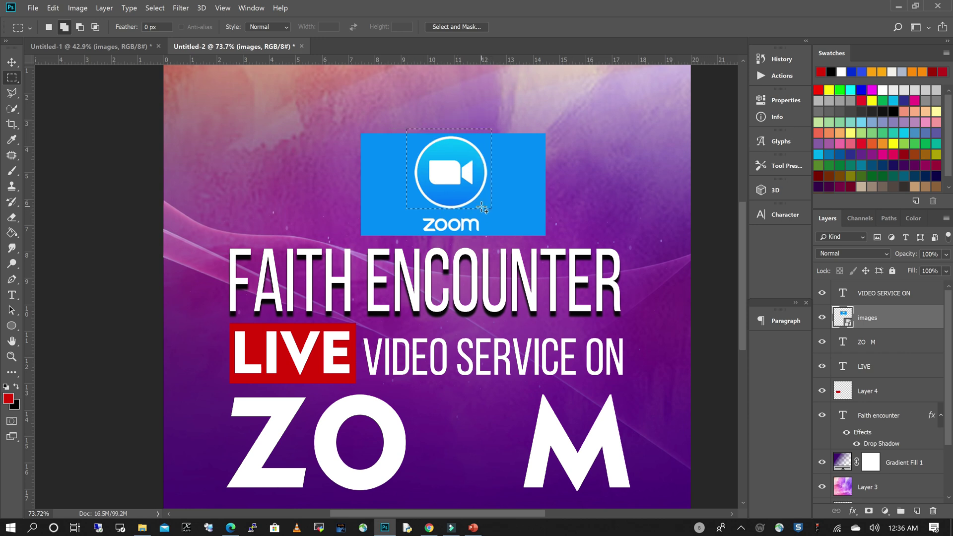
{"action": "right_click", "coordinate": [478, 197]}
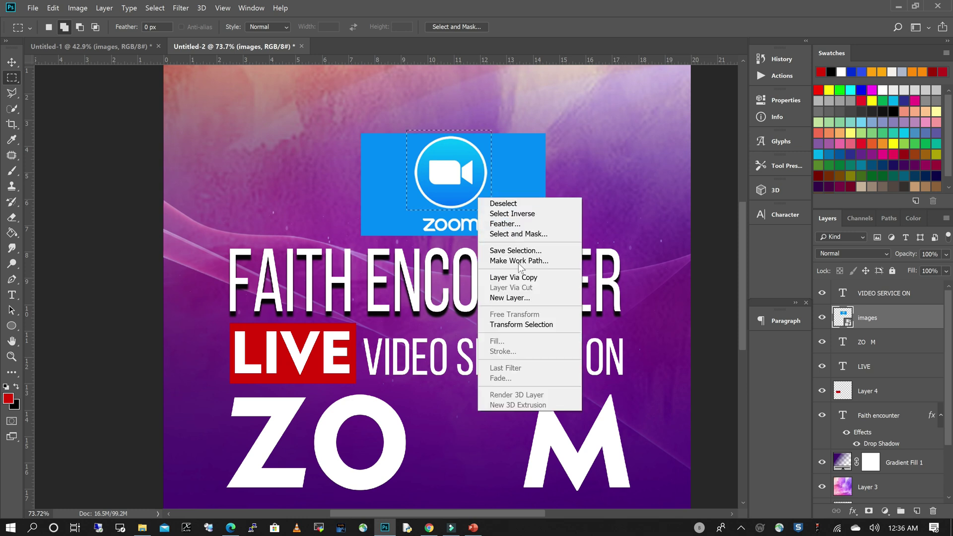
{"action": "left_click", "coordinate": [521, 281]}
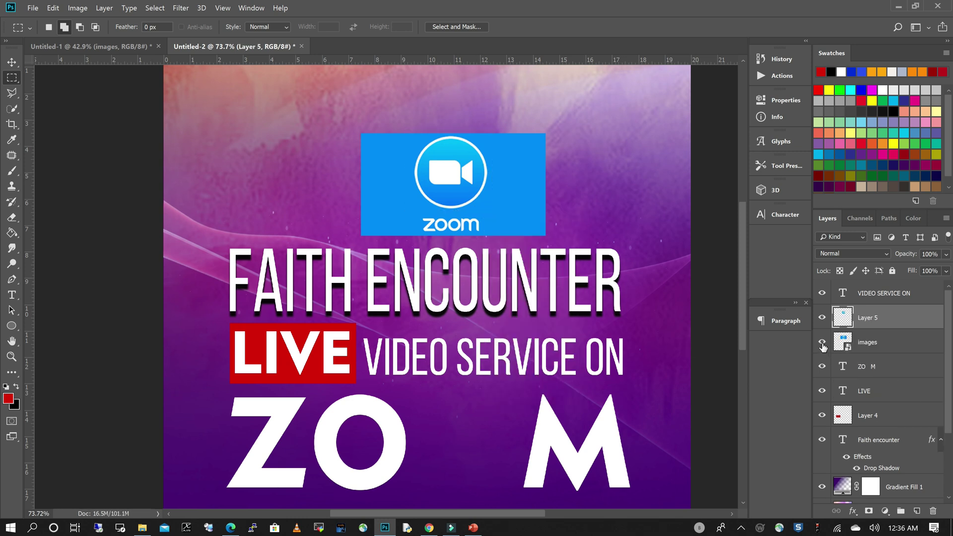
{"action": "left_click_drag", "start_coordinate": [894, 343], "coordinate": [934, 510]}
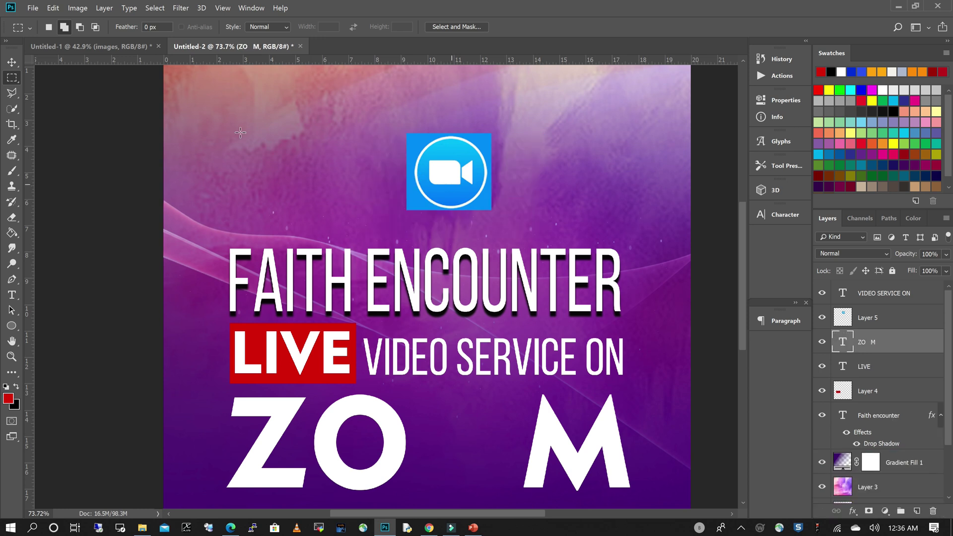
Magic Wand-select the round camera icon on Layer 5, copy it to Layer 6, and hide Layer 5
{"action": "left_click", "coordinate": [19, 111]}
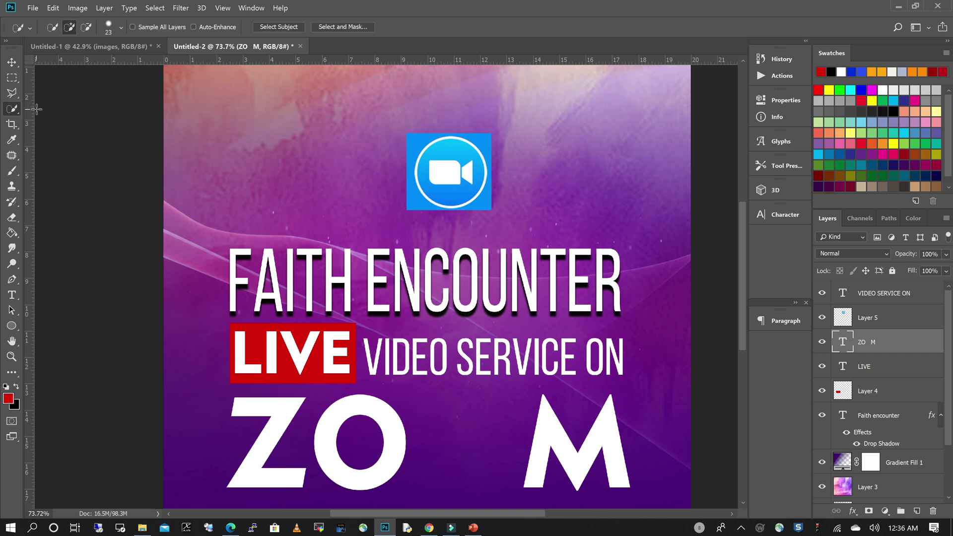
{"action": "right_click", "coordinate": [17, 111]}
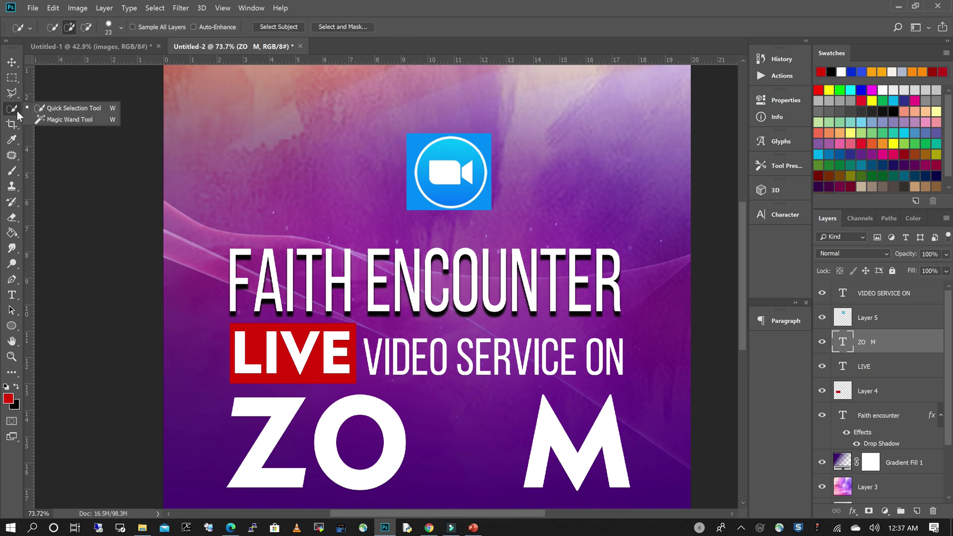
{"action": "left_click", "coordinate": [47, 117]}
{"action": "left_click", "coordinate": [588, 471]}
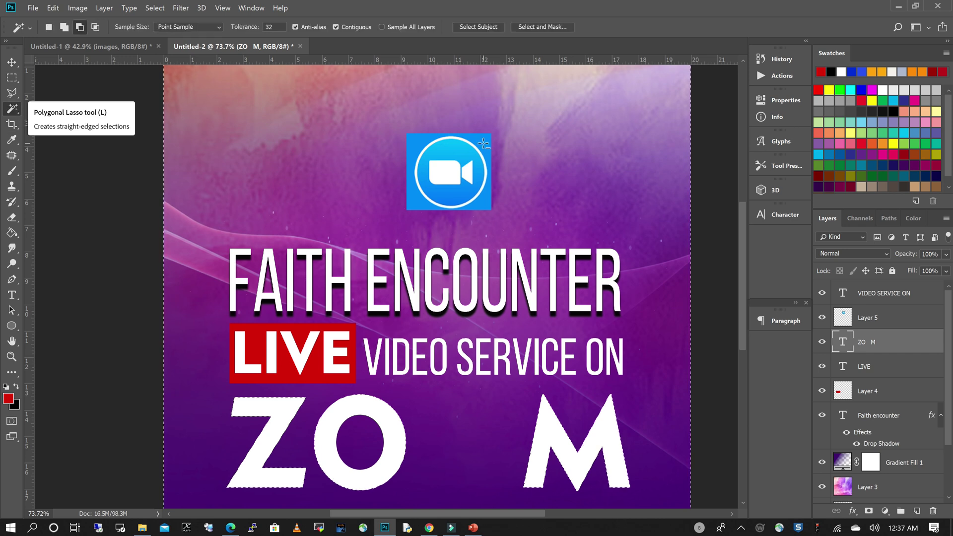
{"action": "left_click", "coordinate": [859, 316]}
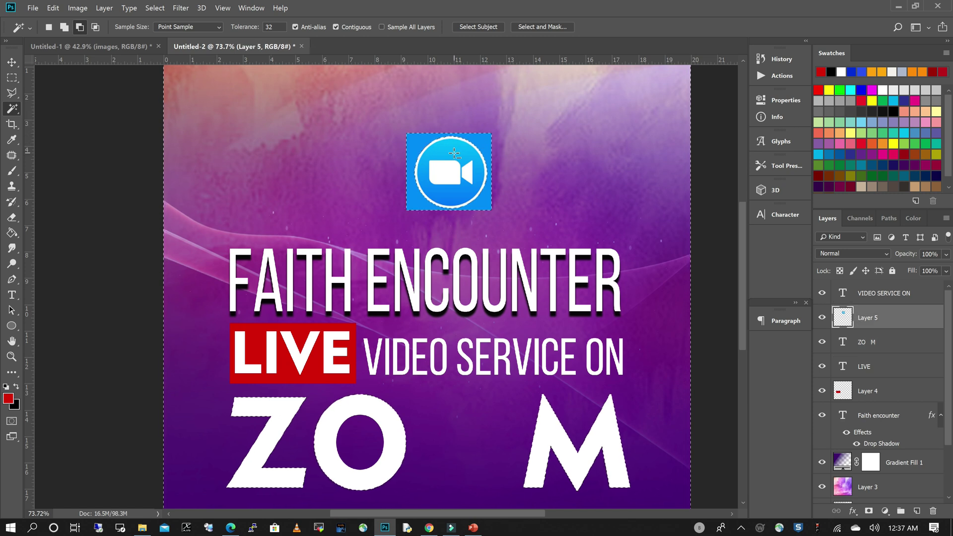
{"action": "left_click", "coordinate": [454, 154]}
{"action": "right_click", "coordinate": [453, 154]}
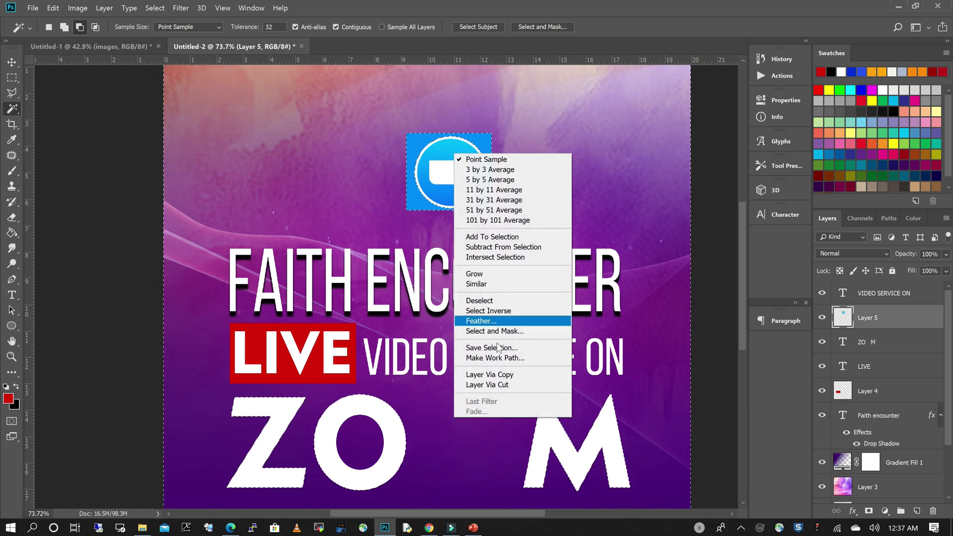
{"action": "left_click", "coordinate": [491, 374]}
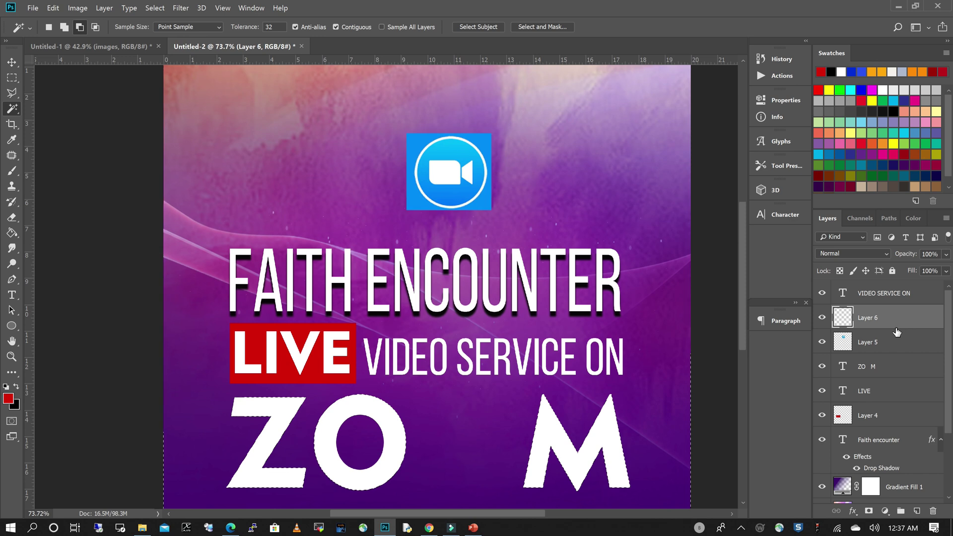
{"action": "left_click", "coordinate": [822, 342]}
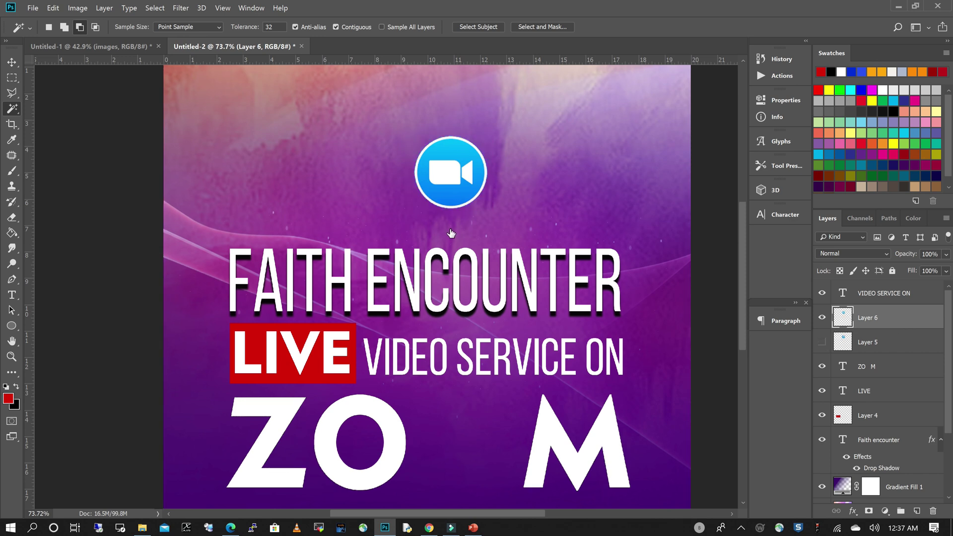
Move the round Zoom icon into the gap in ZO M and enlarge it to about 136%
{"action": "left_click", "coordinate": [12, 63]}
{"action": "left_click_drag", "start_coordinate": [442, 192], "coordinate": [451, 469]}
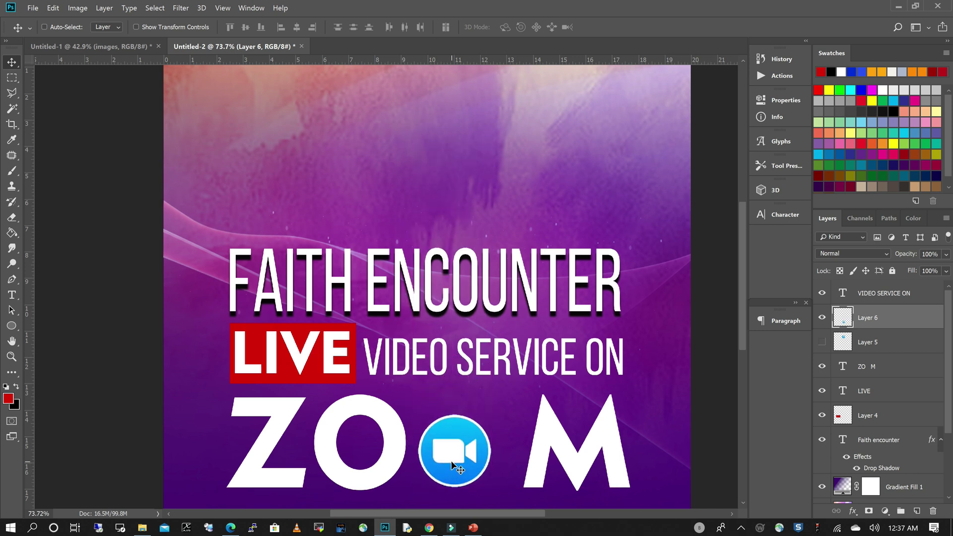
{"action": "key", "text": "ctrl+t"}
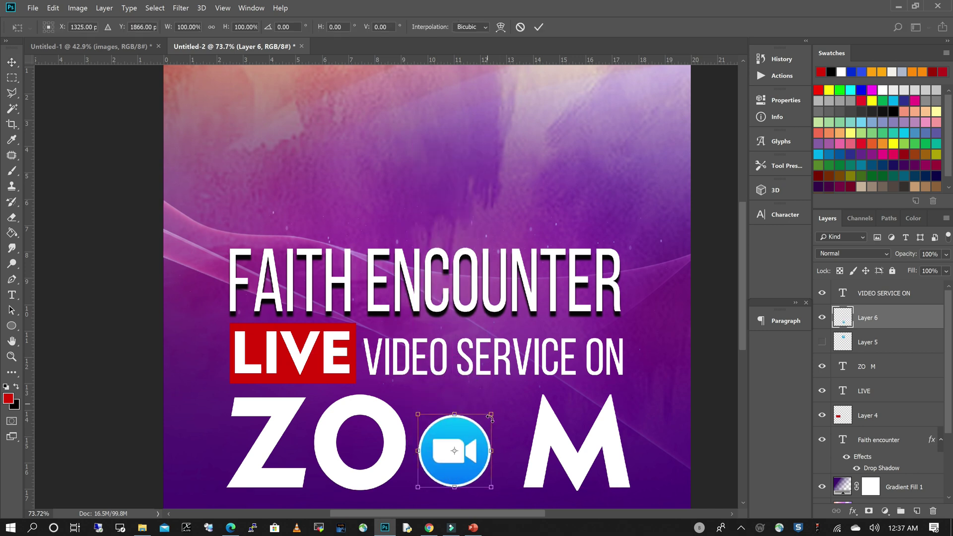
{"action": "left_click_drag", "start_coordinate": [490, 414], "coordinate": [526, 398]}
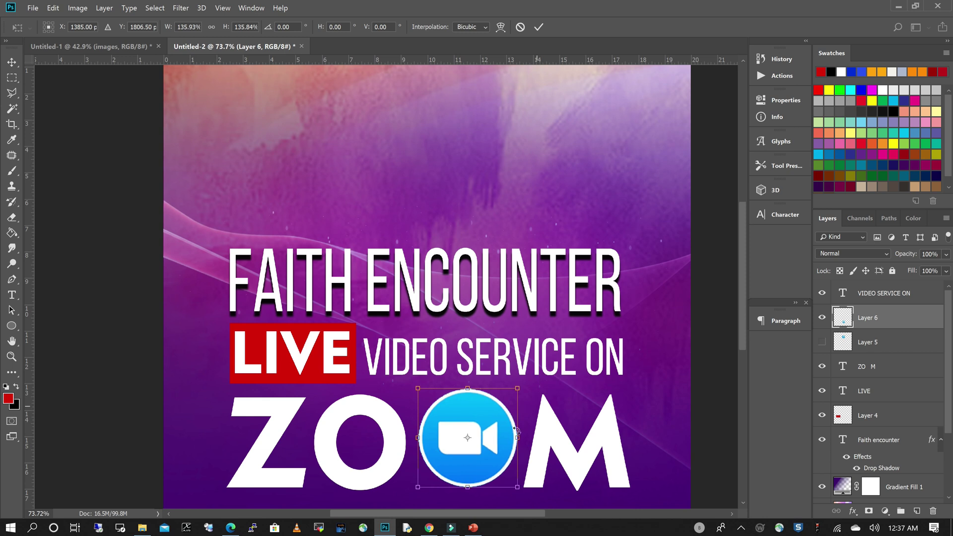
{"action": "key", "text": "Return"}
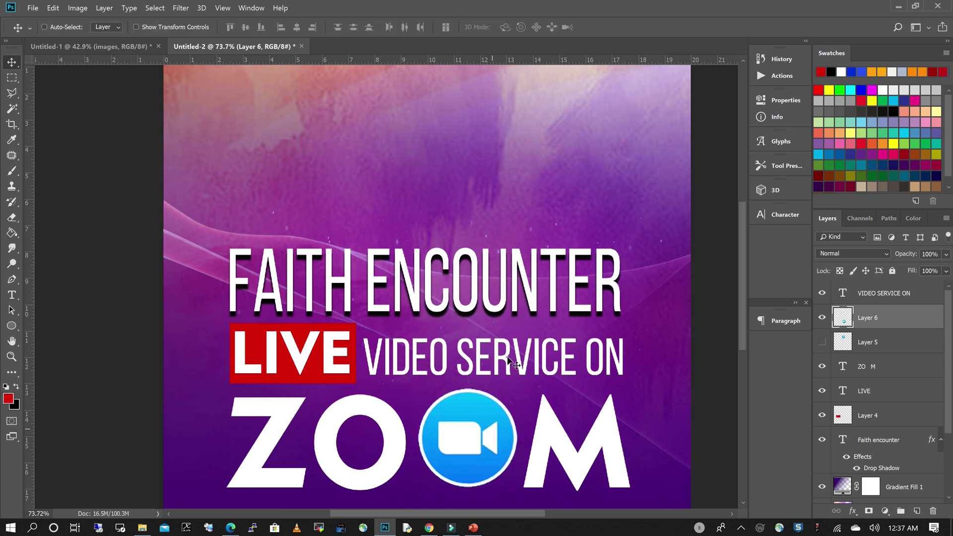
{"action": "scroll", "coordinate": [508, 296], "scroll_direction": "down", "scroll_amount": 4}
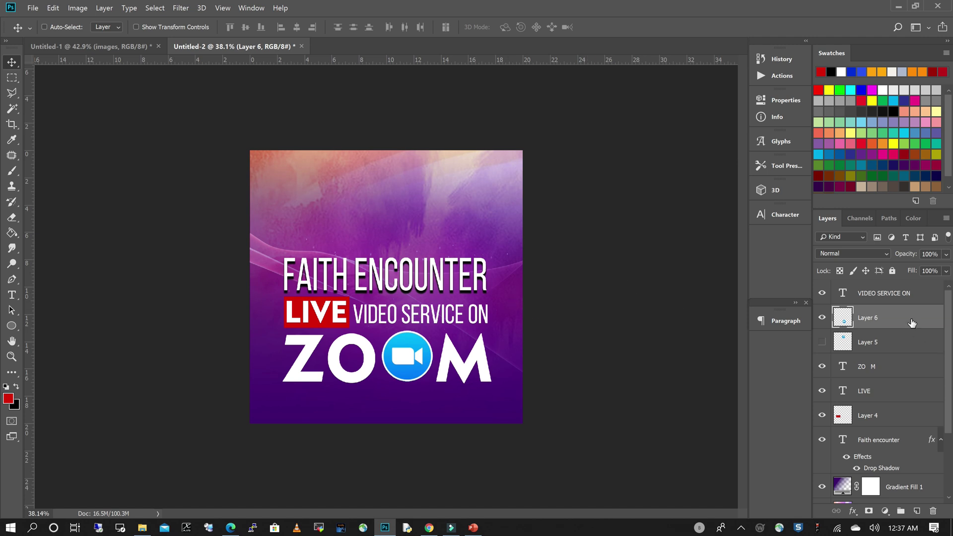
Scale the text layers from VIDEO SERVICE ON to Faith encounter to about 90% and recentre them
{"action": "left_click", "coordinate": [921, 294]}
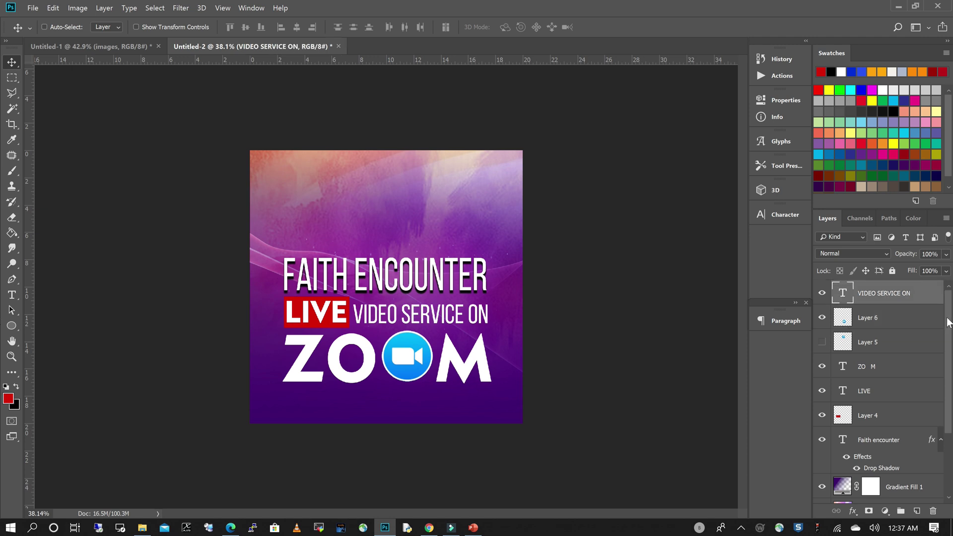
{"action": "scroll", "coordinate": [883, 397], "scroll_direction": "down", "scroll_amount": 1}
{"action": "left_click", "coordinate": [879, 407], "text": "shift"}
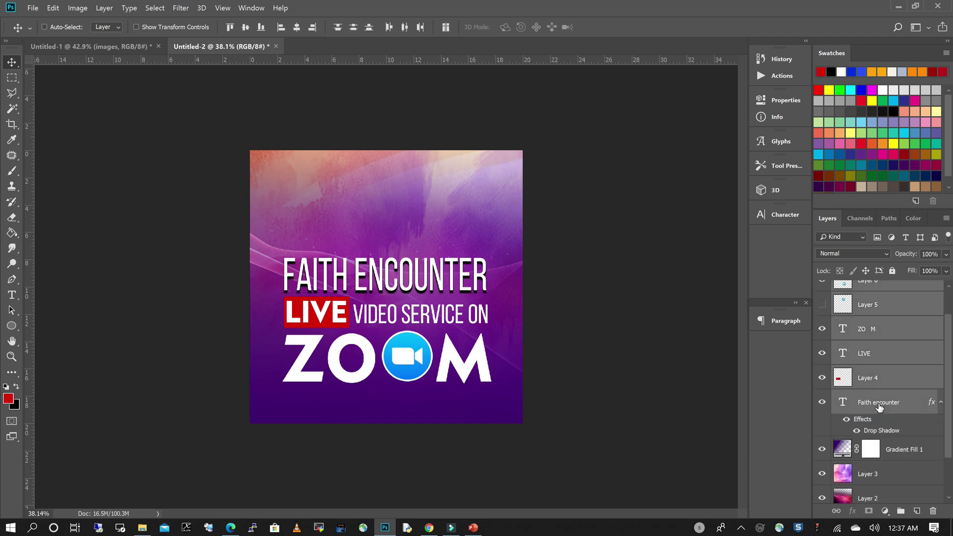
{"action": "key", "text": "ctrl+t"}
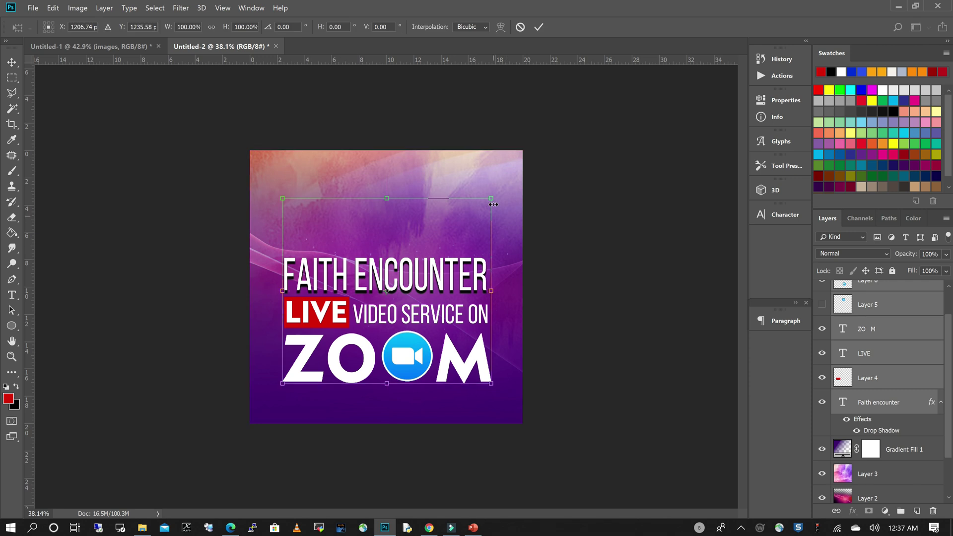
{"action": "left_click_drag", "start_coordinate": [488, 201], "coordinate": [469, 217]}
{"action": "left_click_drag", "start_coordinate": [428, 296], "coordinate": [436, 276]}
{"action": "key", "text": "Return"}
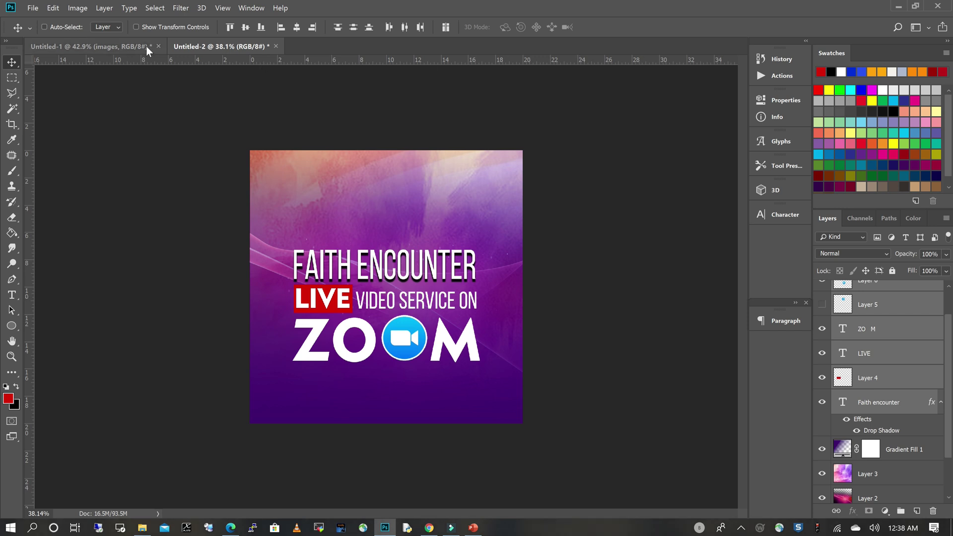
{"action": "left_click", "coordinate": [90, 46]}
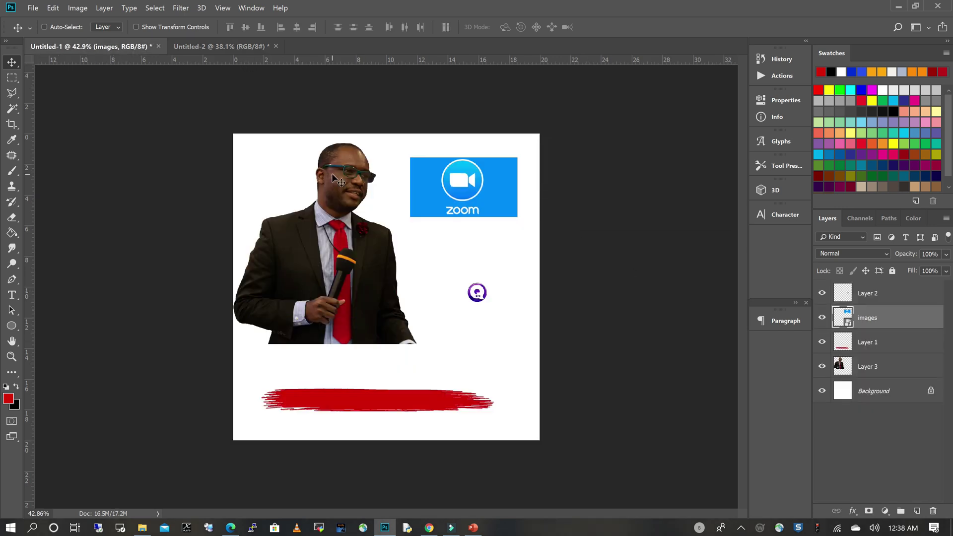
Copy the speaker cutout (Layer 3) into the flyer as Layer 7, behind the title text
{"action": "right_click", "coordinate": [346, 174]}
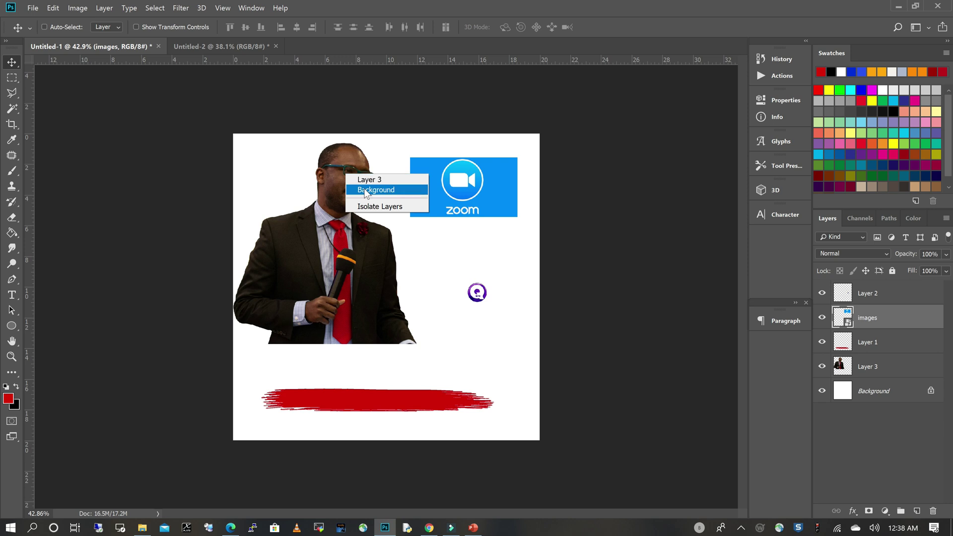
{"action": "left_click", "coordinate": [377, 189]}
{"action": "left_click", "coordinate": [878, 365]}
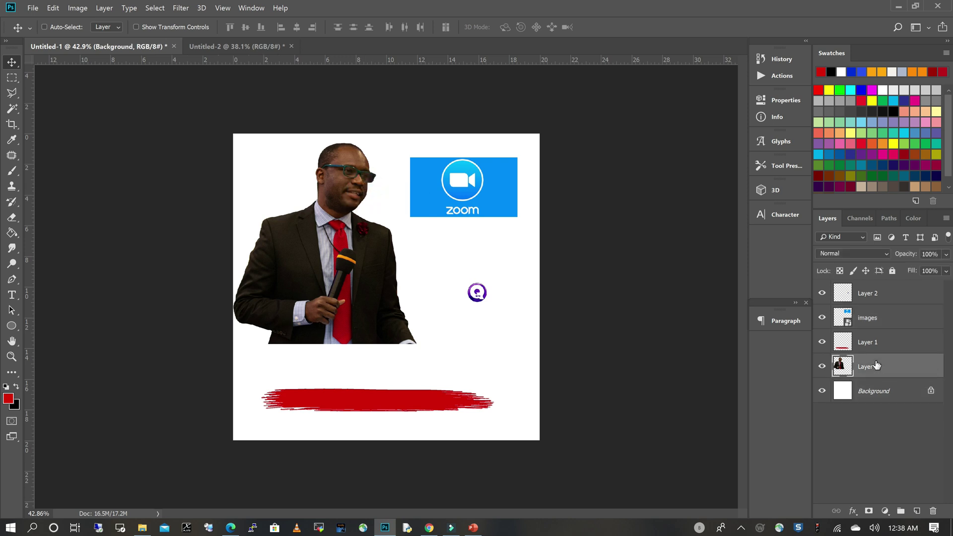
{"action": "left_click_drag", "start_coordinate": [339, 160], "coordinate": [379, 236]}
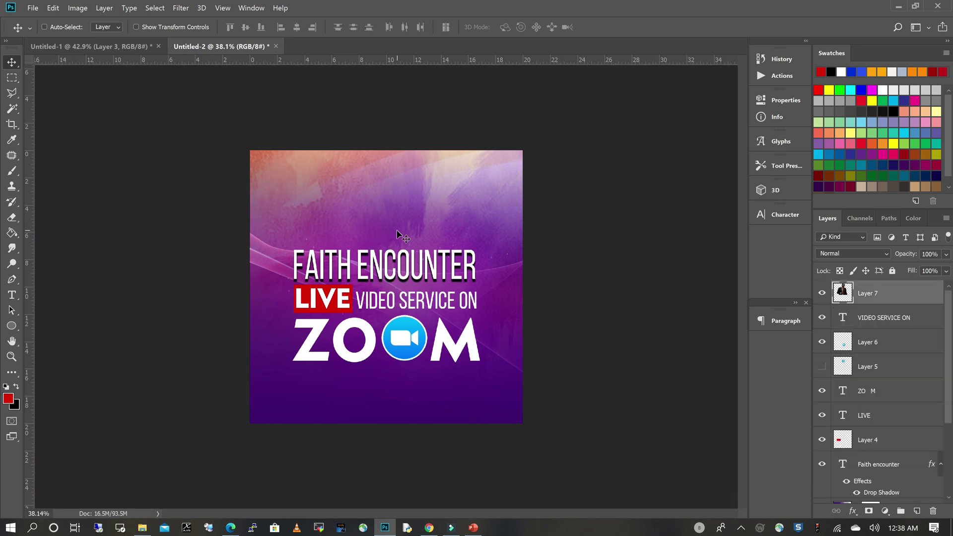
{"action": "left_click_drag", "start_coordinate": [876, 295], "coordinate": [887, 449]}
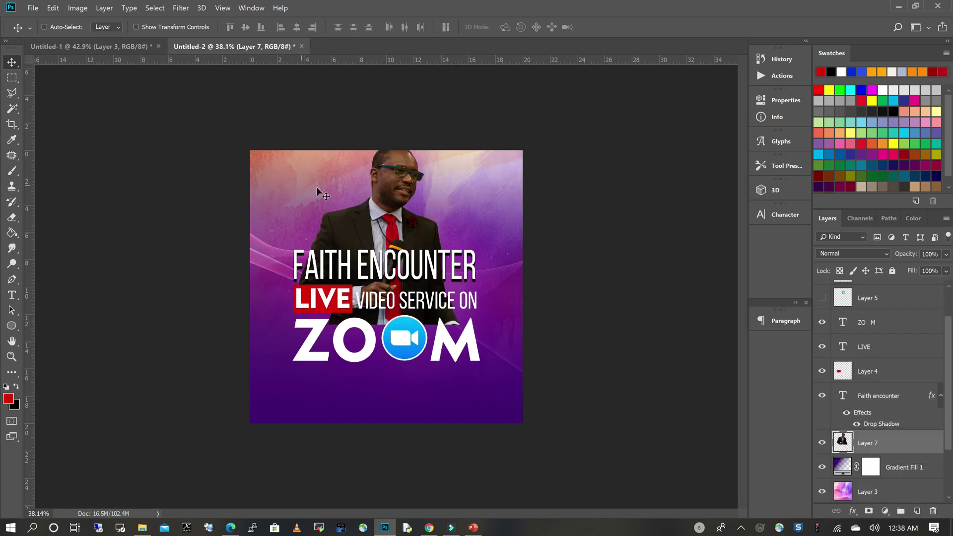
{"action": "left_click_drag", "start_coordinate": [388, 189], "coordinate": [391, 194]}
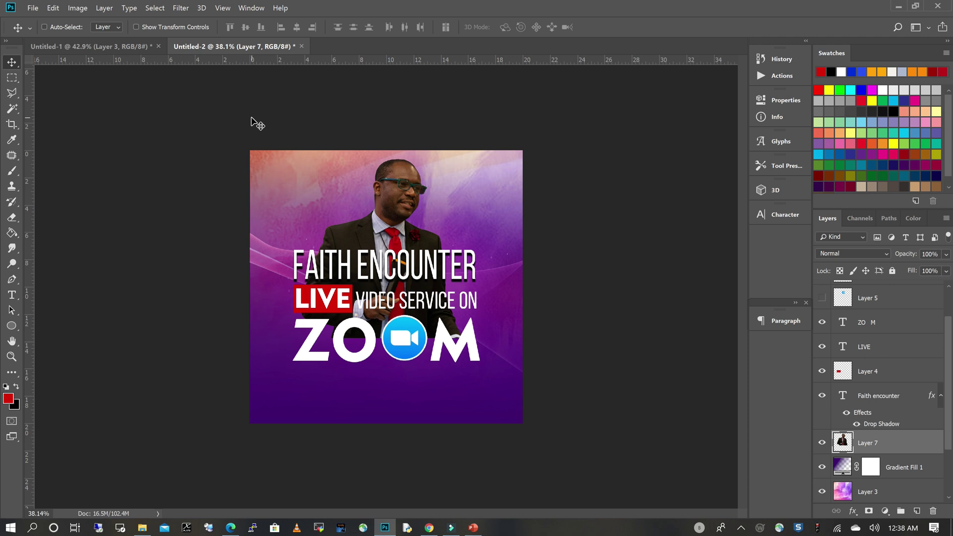
Apply Brightness/Contrast to the speaker photo with Brightness 40 and Contrast -8
{"action": "left_click", "coordinate": [79, 8]}
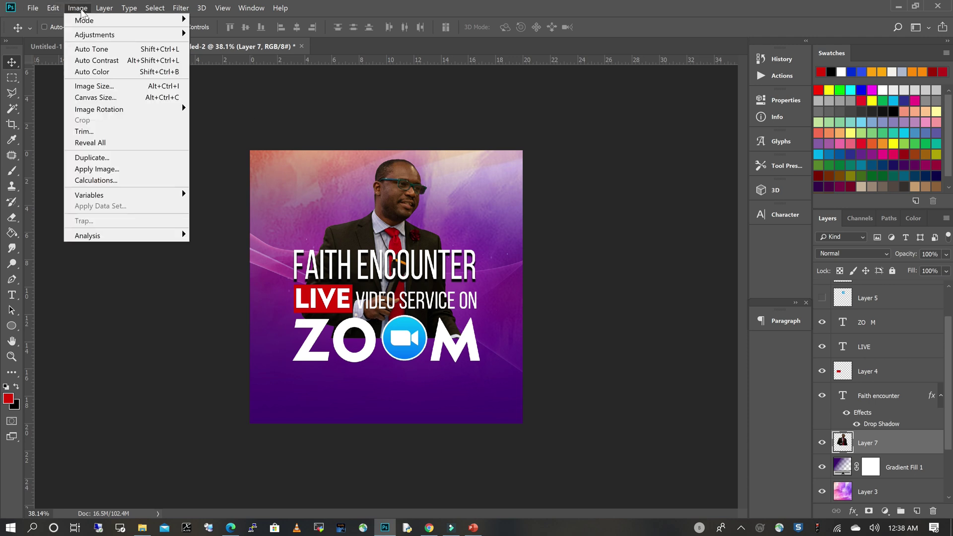
{"action": "mouse_move", "coordinate": [83, 38]}
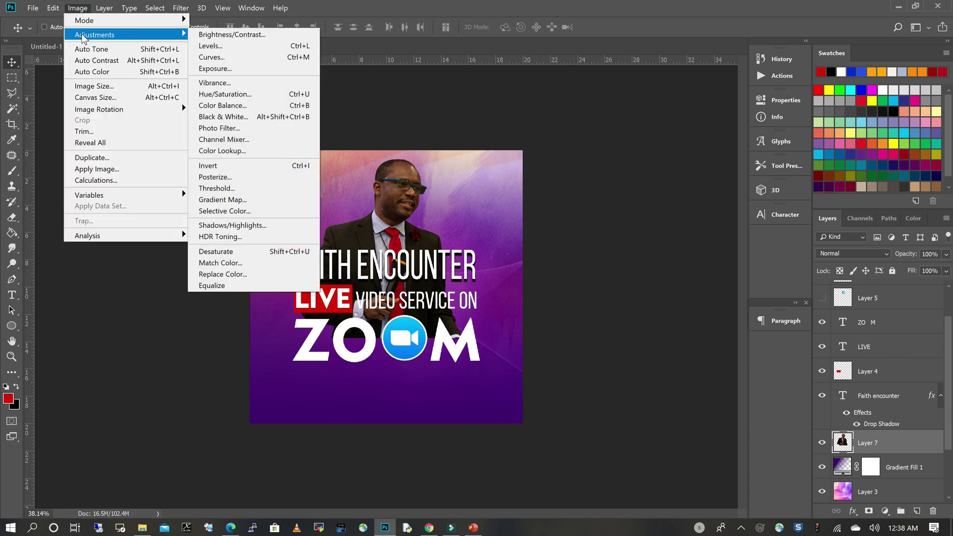
{"action": "left_click", "coordinate": [230, 36]}
{"action": "left_click_drag", "start_coordinate": [680, 167], "coordinate": [668, 195]}
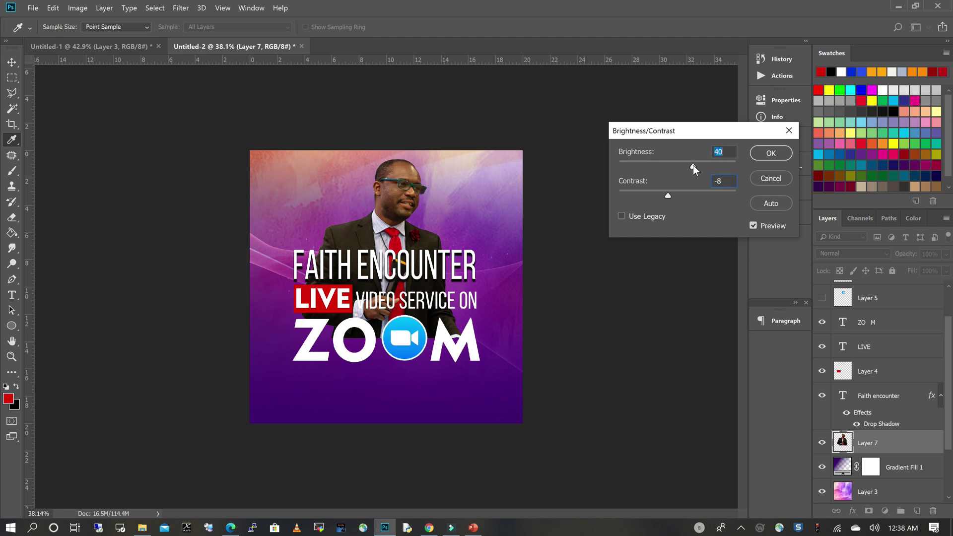
{"action": "left_click", "coordinate": [668, 195]}
{"action": "left_click", "coordinate": [771, 156]}
{"action": "key", "text": "v"}
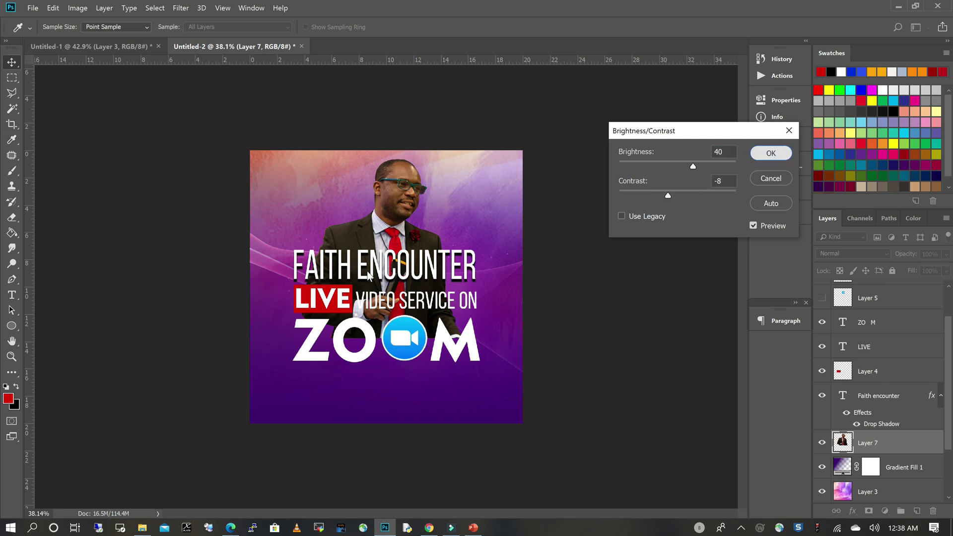
{"action": "scroll", "coordinate": [413, 243], "scroll_direction": "up", "scroll_amount": 3}
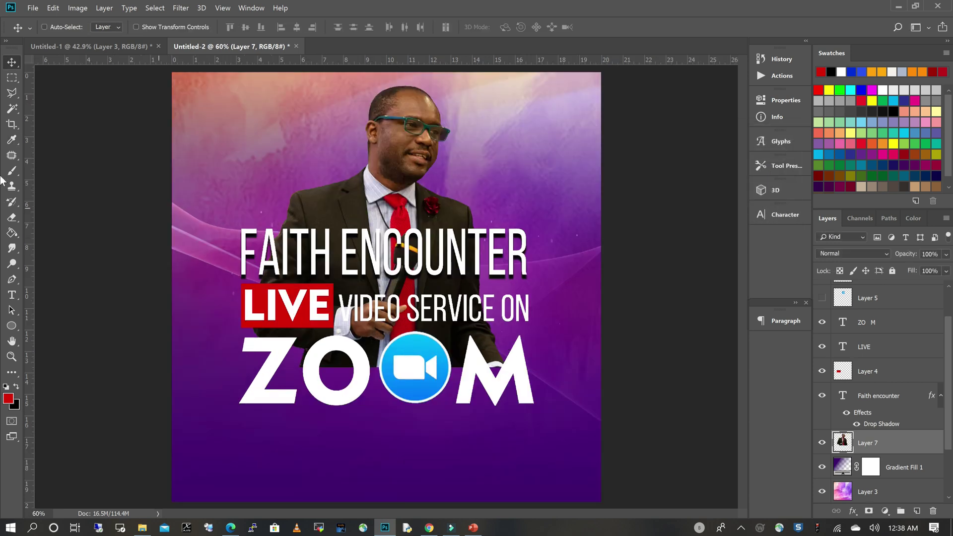
Erase the speaker's lower suit behind the ZOOM letters and text with a soft 401 px eraser
{"action": "left_click", "coordinate": [12, 219]}
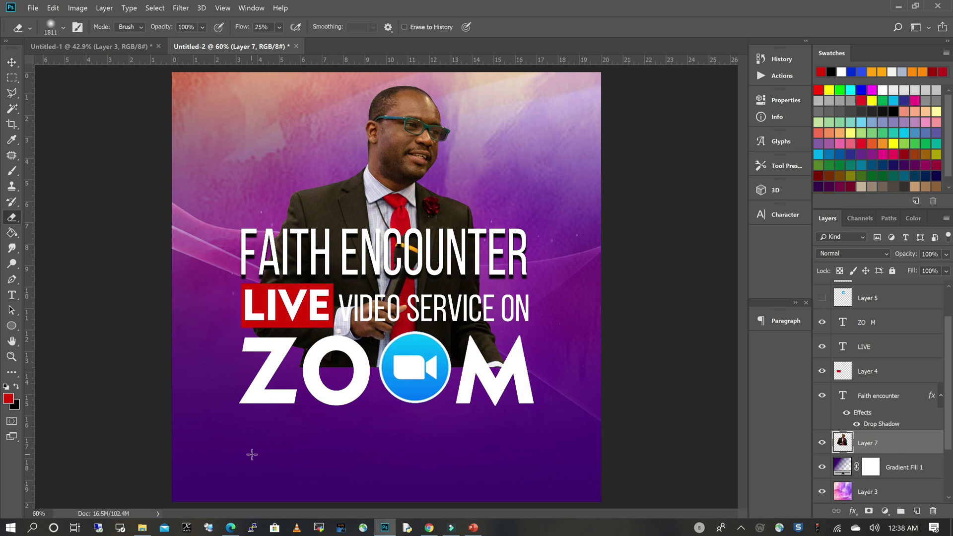
{"action": "left_click", "coordinate": [63, 27]}
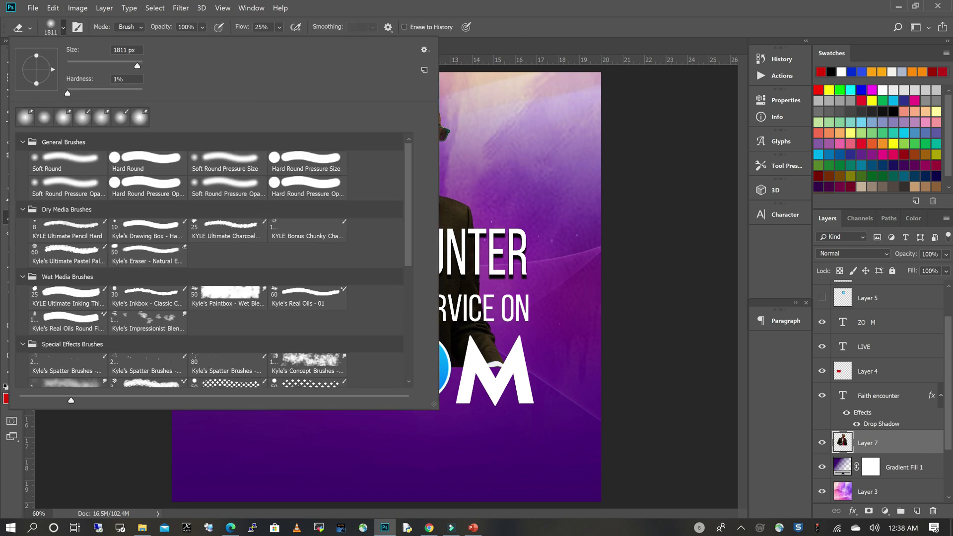
{"action": "type", "text": "401"}
{"action": "key", "text": "Return"}
{"action": "mouse_move", "coordinate": [356, 387]}
{"action": "left_mouse_down"}
{"action": "mouse_move", "coordinate": [380, 360]}
{"action": "mouse_move", "coordinate": [497, 362]}
{"action": "mouse_move", "coordinate": [348, 357]}
{"action": "mouse_move", "coordinate": [542, 358]}
{"action": "mouse_move", "coordinate": [385, 390]}
{"action": "left_mouse_up"}
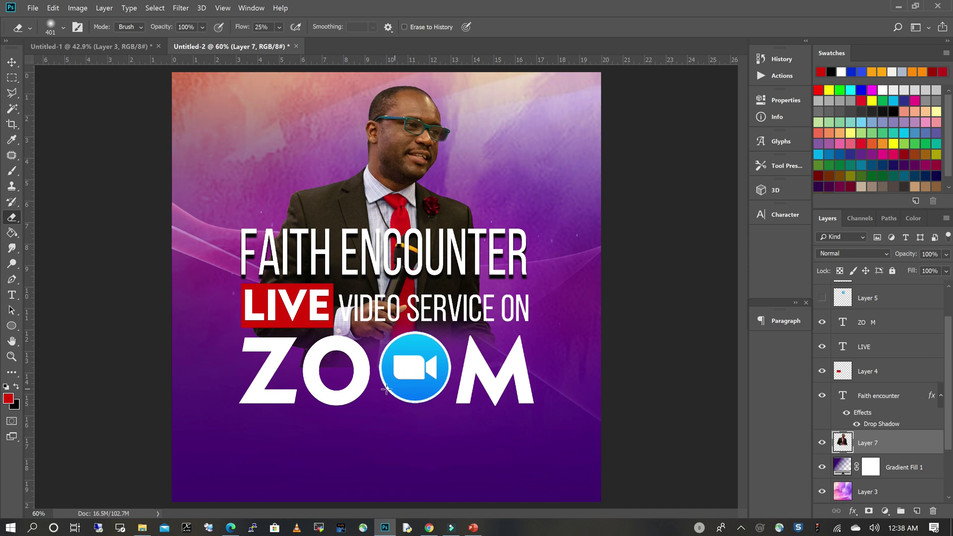
{"action": "mouse_move", "coordinate": [436, 342]}
{"action": "left_mouse_down"}
{"action": "mouse_move", "coordinate": [481, 340]}
{"action": "mouse_move", "coordinate": [454, 341]}
{"action": "left_mouse_up"}
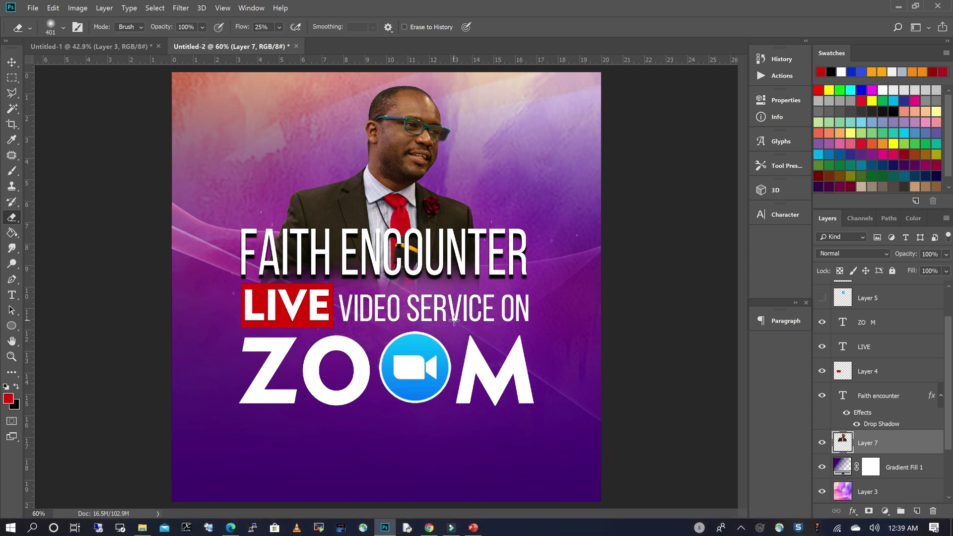
Nudge the speaker portrait (Layer 7) up slightly
{"action": "key", "text": "v"}
{"action": "left_click_drag", "start_coordinate": [444, 189], "coordinate": [444, 184]}
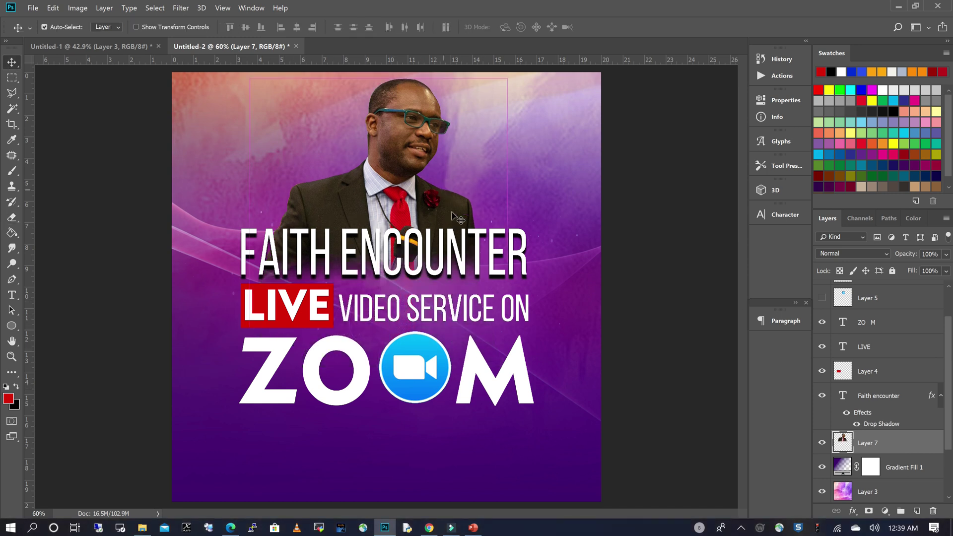
{"action": "key", "text": "ctrl+minus"}
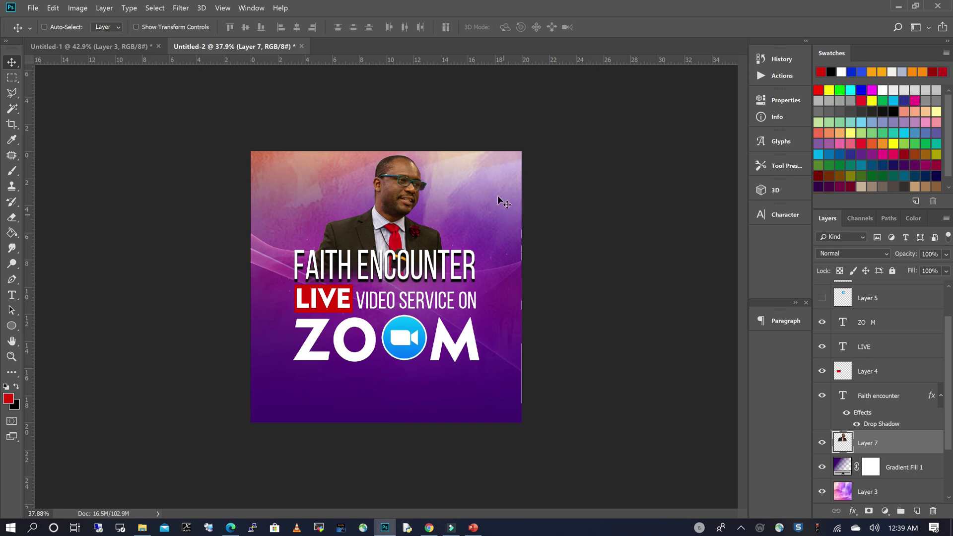
Bring the red brush stroke (Layer 1) from Untitled-1 into the flyer beneath ZOOM
{"action": "key", "text": "ctrl+plus"}
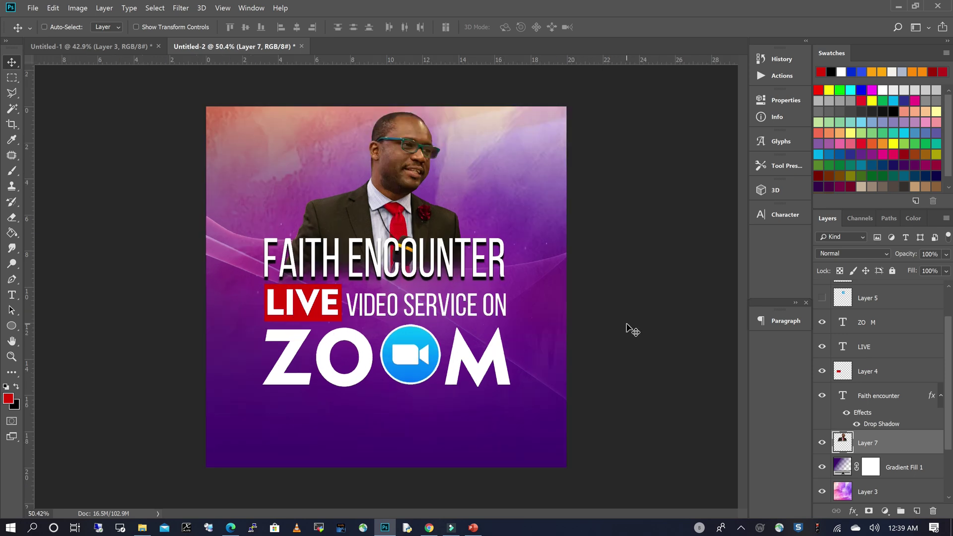
{"action": "left_click", "coordinate": [123, 48]}
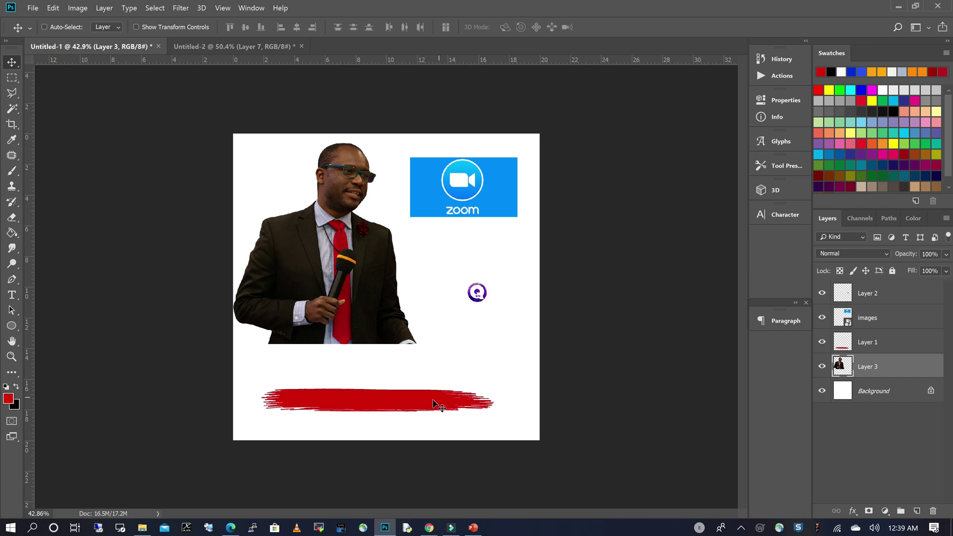
{"action": "left_click_drag", "start_coordinate": [435, 404], "coordinate": [464, 392]}
{"action": "key", "text": "ctrl+z"}
{"action": "left_click", "coordinate": [878, 343]}
{"action": "mouse_move", "coordinate": [377, 396]}
{"action": "left_mouse_down"}
{"action": "mouse_move", "coordinate": [292, 92]}
{"action": "mouse_move", "coordinate": [261, 46]}
{"action": "mouse_move", "coordinate": [389, 408]}
{"action": "mouse_move", "coordinate": [417, 414]}
{"action": "left_mouse_up"}
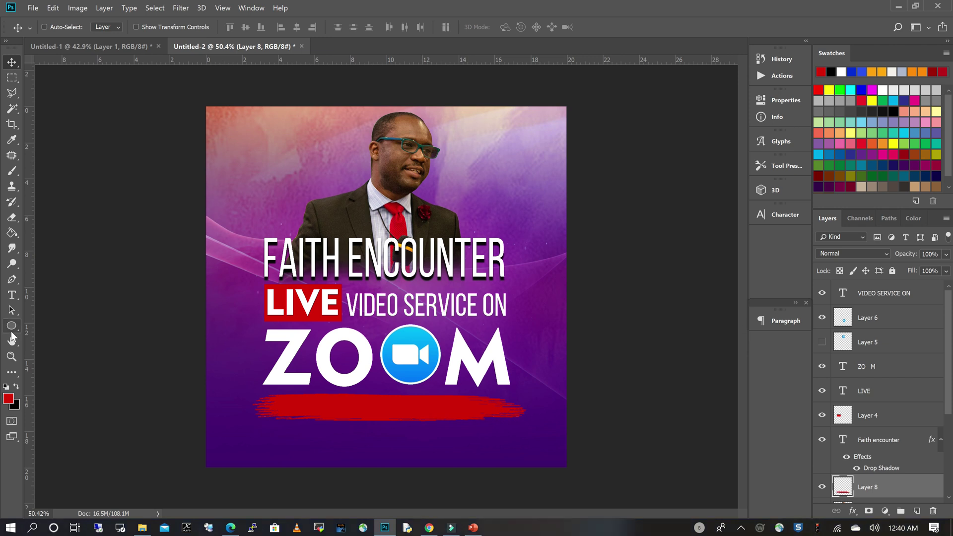
{"action": "left_click", "coordinate": [12, 295]}
Type the Zoom meeting link across the red stroke and scale it up slightly
{"action": "left_click", "coordinate": [302, 407]}
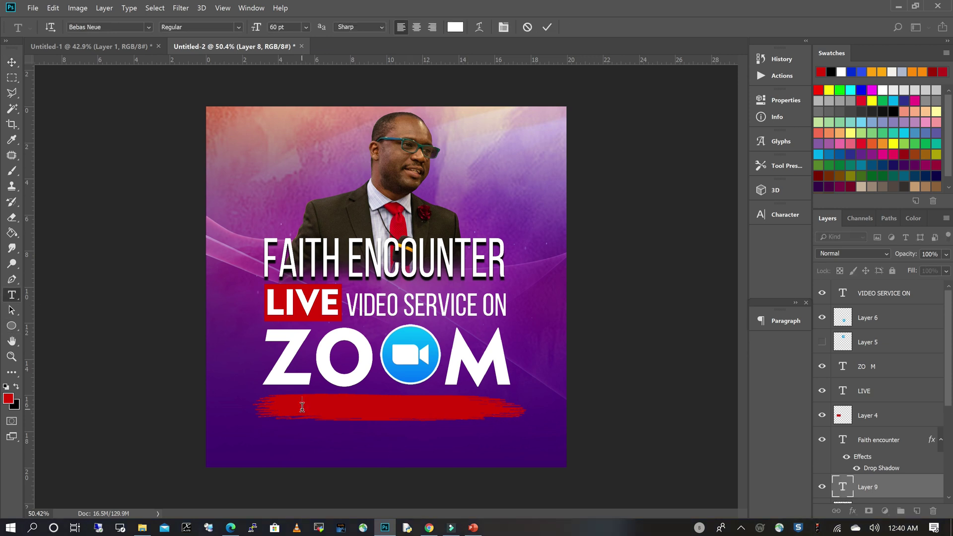
{"action": "type", "text": "https://zoom.us/"}
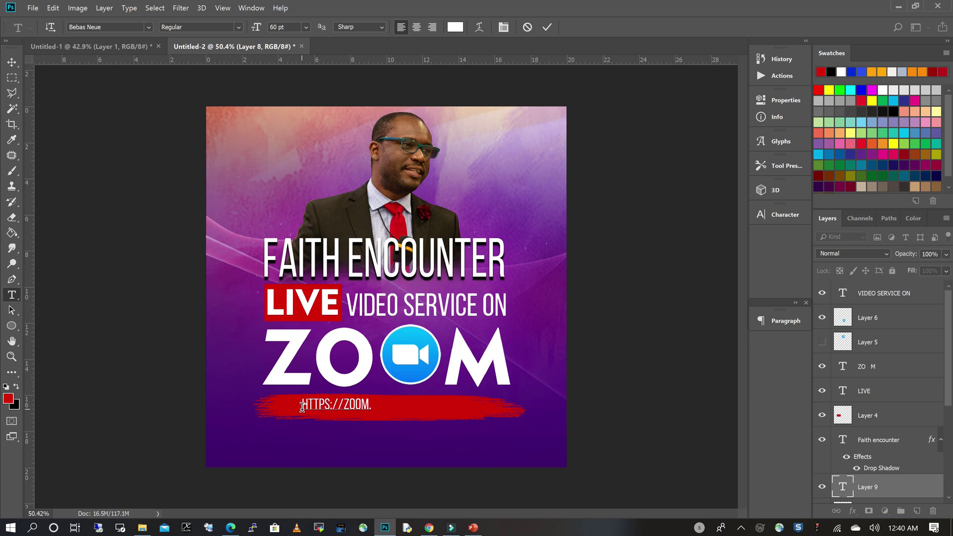
{"action": "type", "text": "j/687368784"}
{"action": "key", "text": "ctrl+Return"}
{"action": "left_click_drag", "start_coordinate": [456, 413], "coordinate": [479, 420]}
{"action": "key", "text": "Return"}
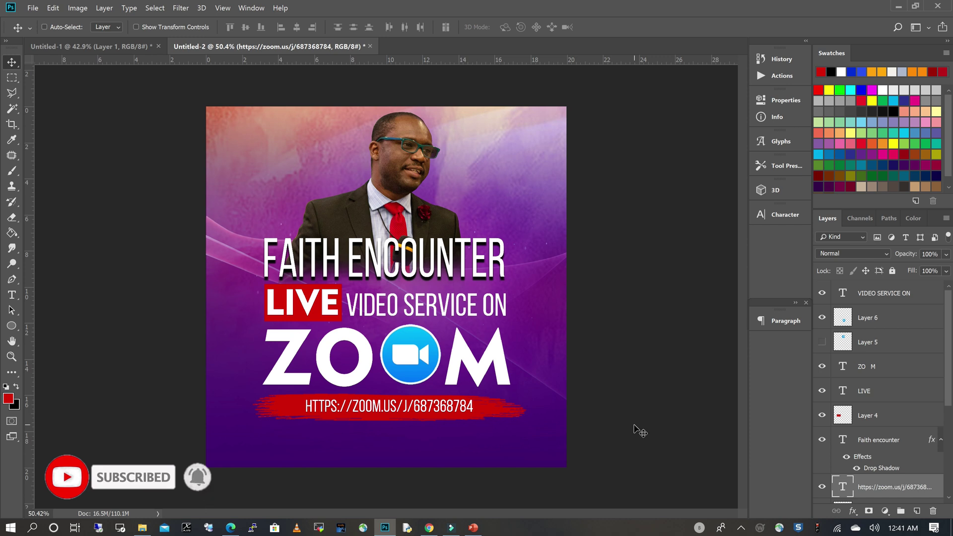
Duplicate the VIDEO SERVICE ON text layer and move the copy to the flyer's bottom
{"action": "right_click", "coordinate": [460, 304]}
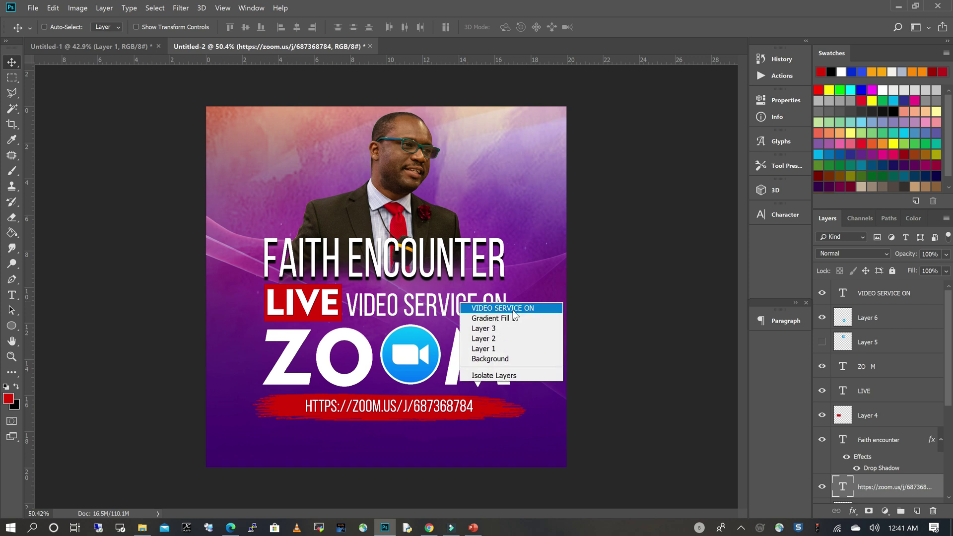
{"action": "left_click", "coordinate": [492, 308]}
{"action": "left_click_drag", "start_coordinate": [905, 293], "coordinate": [917, 511]}
{"action": "left_click_drag", "start_coordinate": [445, 316], "coordinate": [412, 457]}
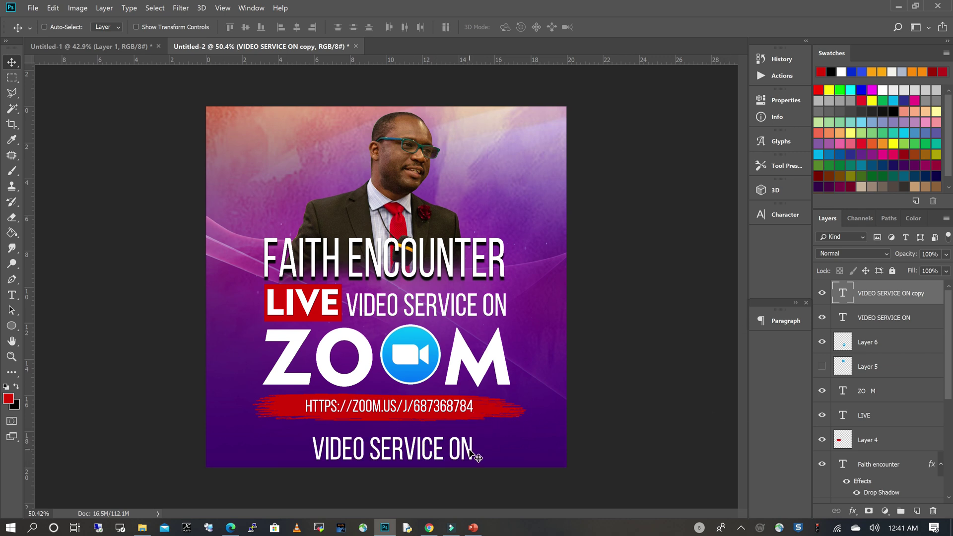
Retype the copy as 'MARCH 29, 2020 | 1:00 PM' and set the date part to Light
{"action": "left_click", "coordinate": [11, 296]}
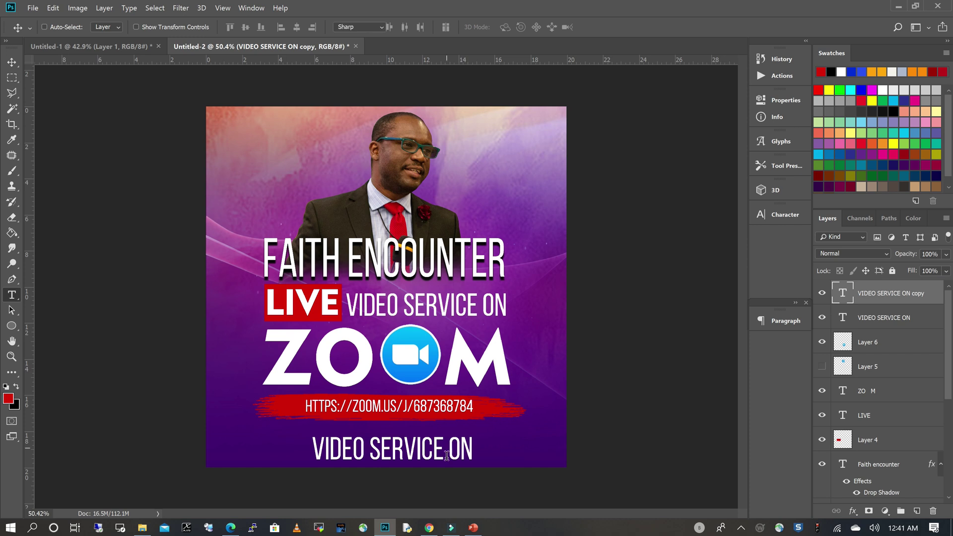
{"action": "left_click_drag", "start_coordinate": [466, 450], "coordinate": [301, 455]}
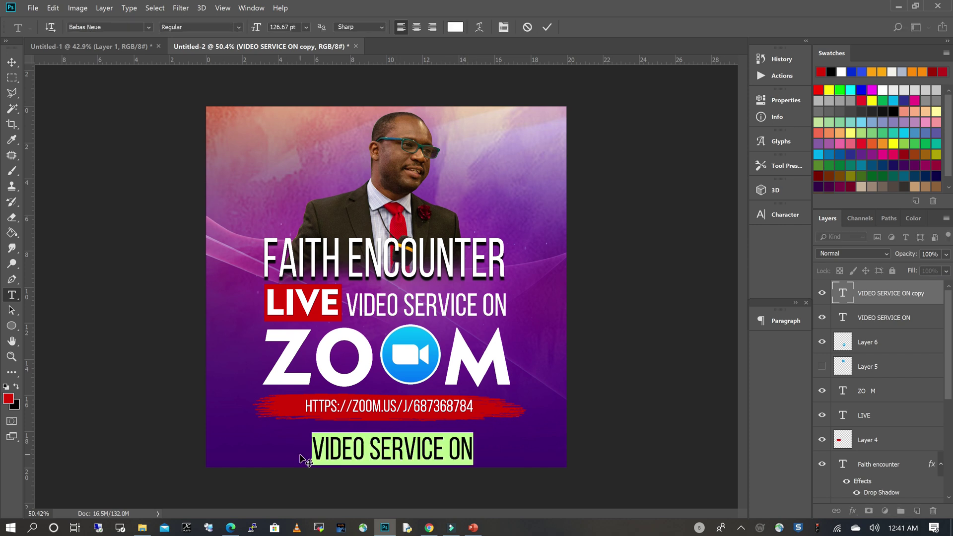
{"action": "type", "text": "MARCH 29, 2020"}
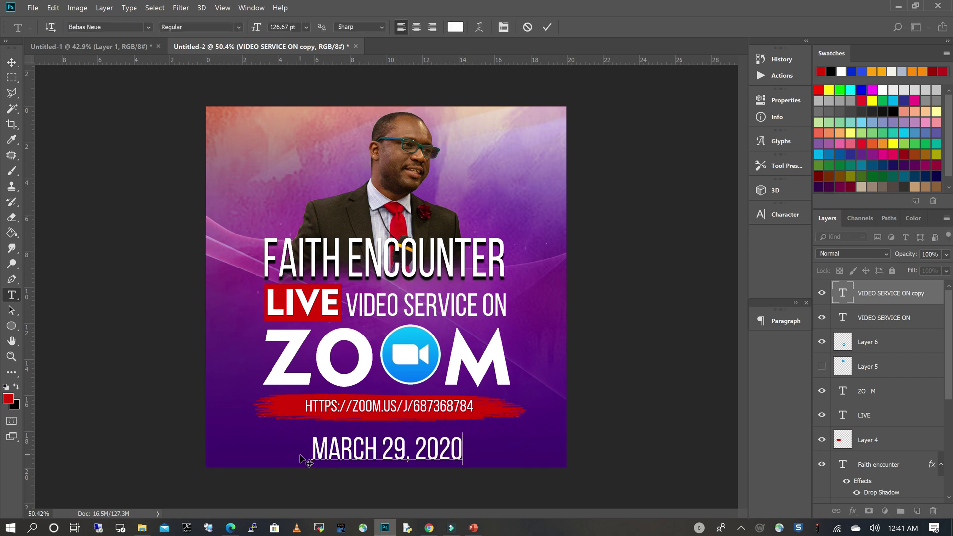
{"action": "type", "text": " | 1:00 PM"}
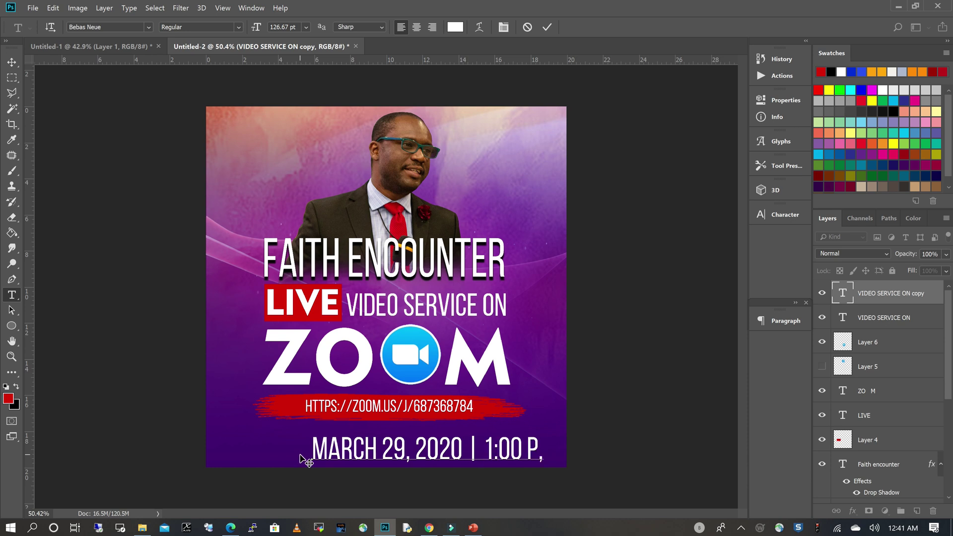
{"action": "left_click_drag", "start_coordinate": [312, 449], "coordinate": [463, 450]}
{"action": "left_click", "coordinate": [198, 27]}
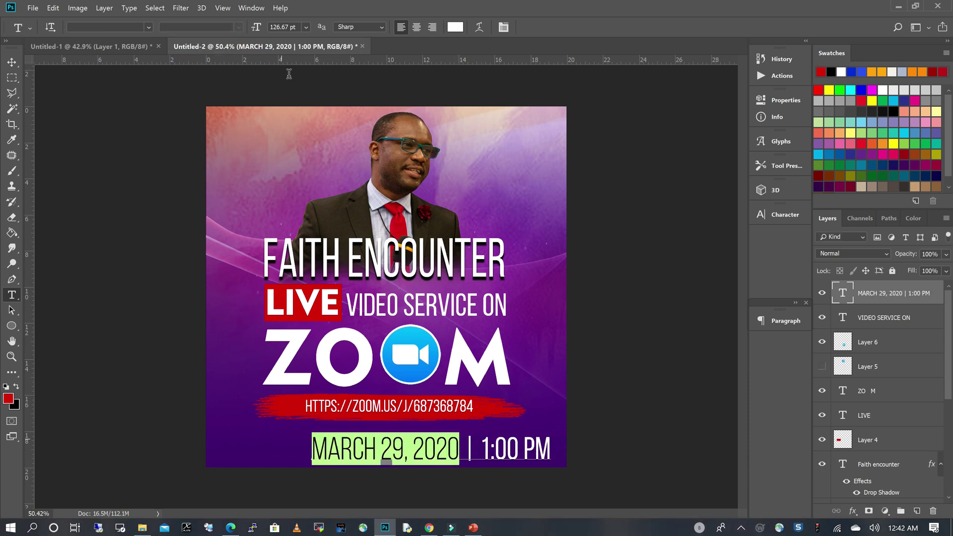
{"action": "left_click", "coordinate": [177, 46]}
Scale the date line down to about 68% of its size
{"action": "key", "text": "ctrl+t"}
{"action": "left_click_drag", "start_coordinate": [550, 433], "coordinate": [457, 447]}
{"action": "key", "text": "Return"}
{"action": "left_click", "coordinate": [903, 318]}
{"action": "scroll", "coordinate": [880, 427], "scroll_direction": "down", "scroll_amount": 5}
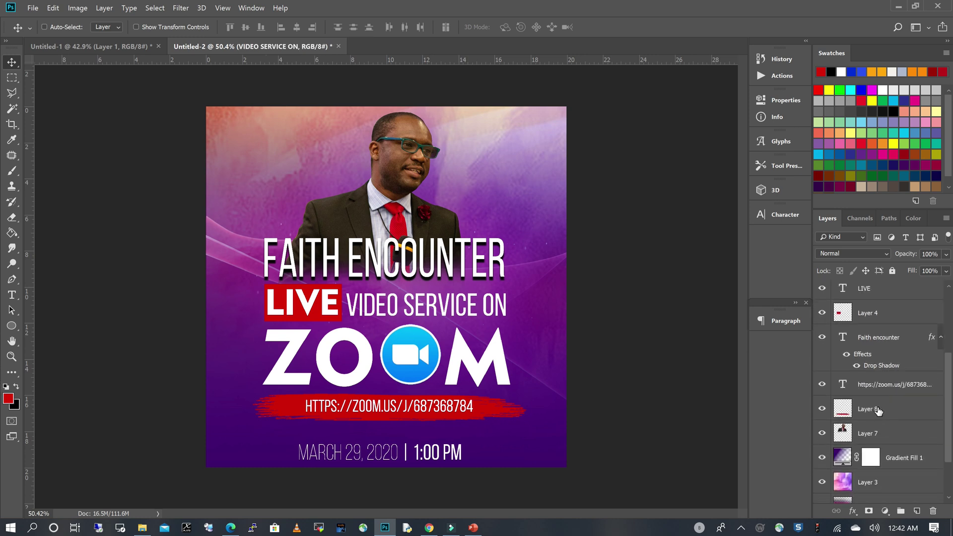
Scale the LIVE-through-Layer 8 title block to about 100.6% and shift it slightly upward
{"action": "left_click", "coordinate": [877, 410], "text": "shift"}
{"action": "key", "text": "ctrl+t"}
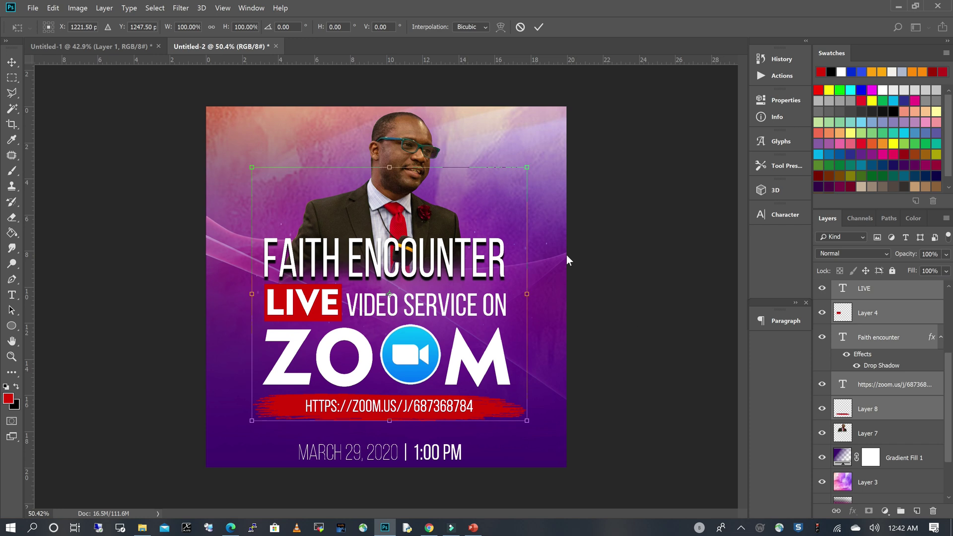
{"action": "left_click_drag", "start_coordinate": [527, 421], "coordinate": [515, 408]}
{"action": "left_click_drag", "start_coordinate": [431, 273], "coordinate": [438, 271]}
{"action": "mouse_move", "coordinate": [517, 289]}
{"action": "left_mouse_down"}
{"action": "mouse_move", "coordinate": [533, 289]}
{"action": "mouse_move", "coordinate": [525, 288]}
{"action": "left_mouse_up"}
{"action": "left_click_drag", "start_coordinate": [462, 296], "coordinate": [462, 283]}
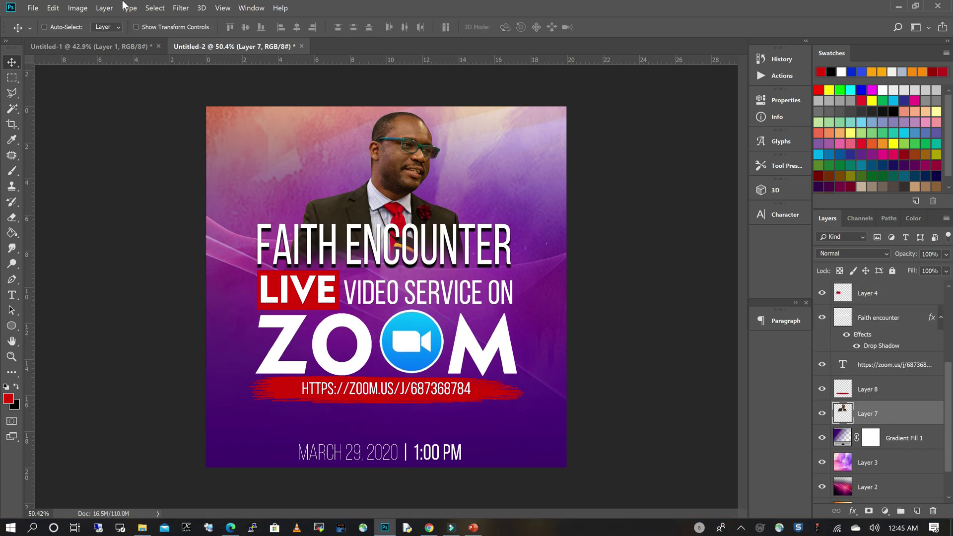
Drag the church logo (Layer 2) from Untitled-1 into the flyer's top-left corner
{"action": "left_click", "coordinate": [123, 46]}
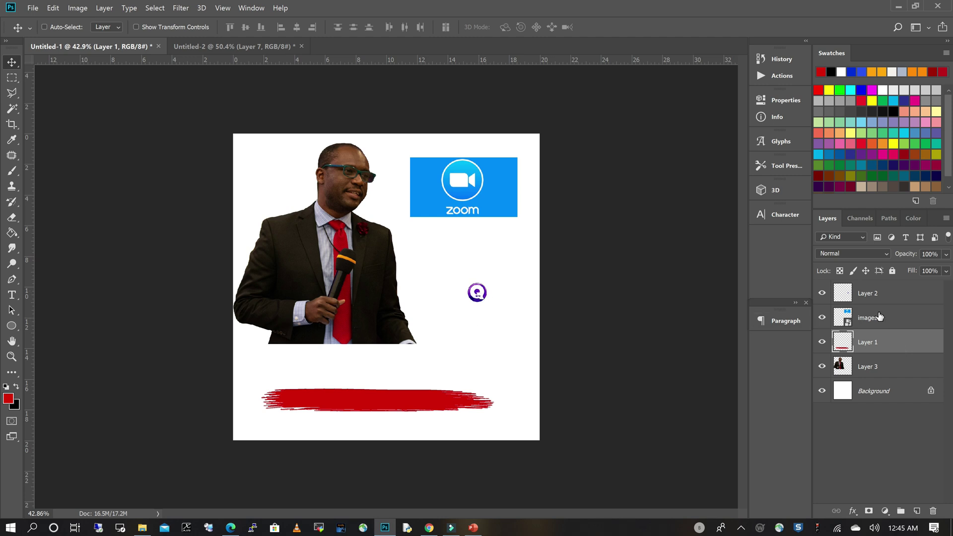
{"action": "left_click", "coordinate": [880, 294]}
{"action": "left_click", "coordinate": [824, 294]}
{"action": "left_click", "coordinate": [824, 294]}
{"action": "left_click_drag", "start_coordinate": [484, 295], "coordinate": [229, 127]}
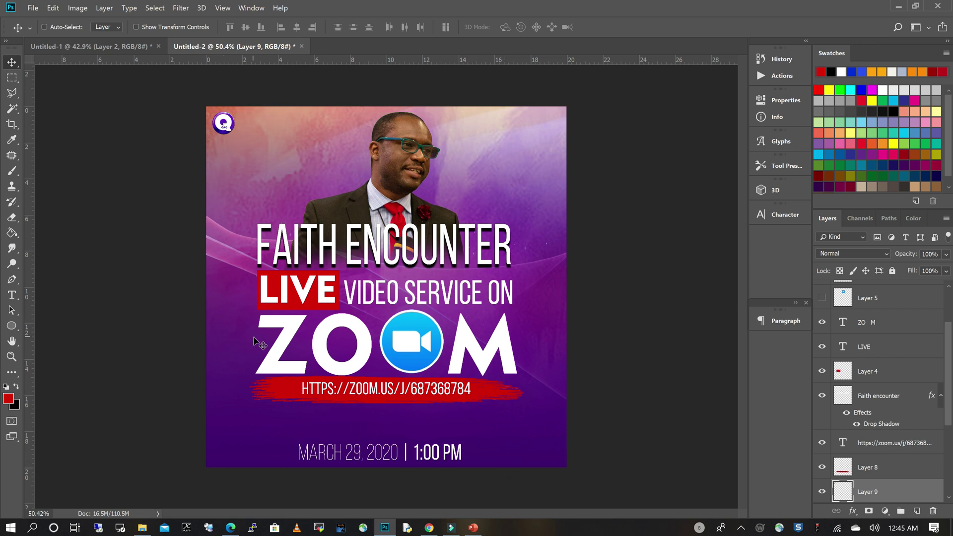
{"action": "left_click", "coordinate": [12, 295]}
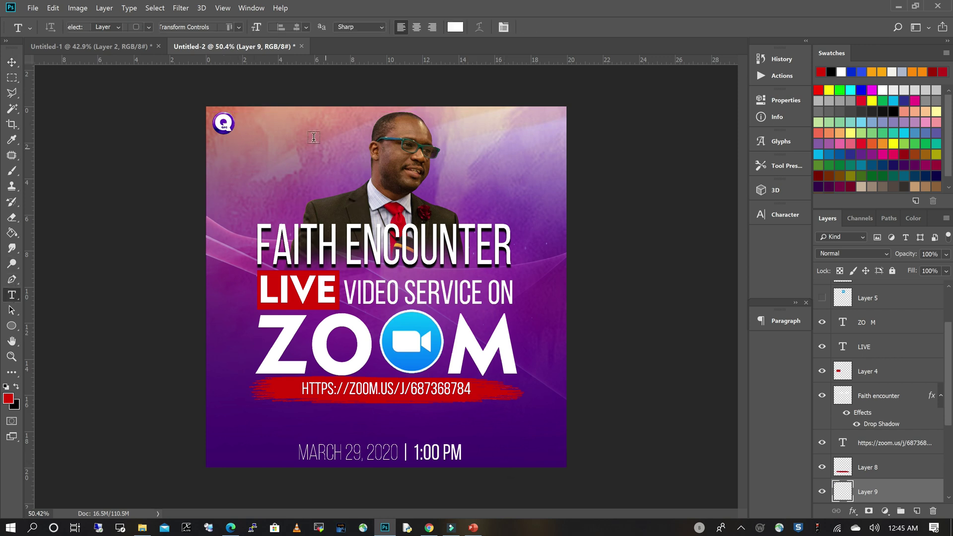
Add 'QODESH FAMILY CHURCH UW' beside the logo and scale it down to about 49 pt
{"action": "left_click", "coordinate": [240, 123]}
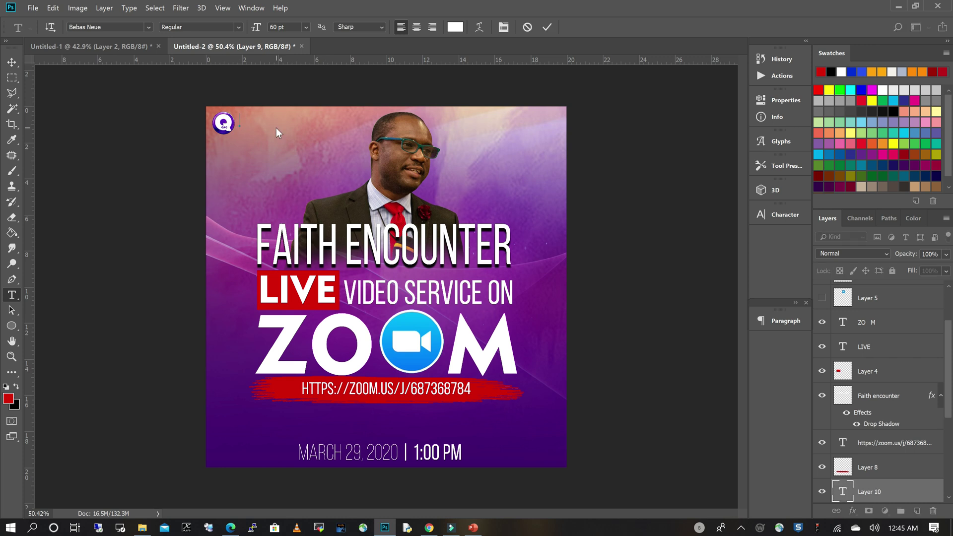
{"action": "type", "text": "QODESH FAMILY CHURCH UW"}
{"action": "key", "text": "ctrl+t"}
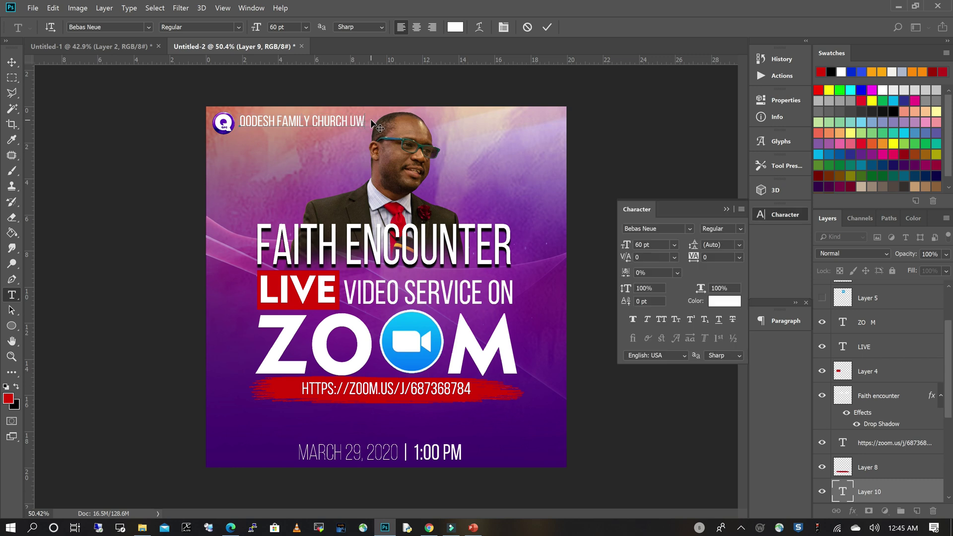
{"action": "left_click", "coordinate": [12, 62]}
{"action": "key", "text": "ctrl+t"}
{"action": "left_click_drag", "start_coordinate": [365, 114], "coordinate": [337, 120]}
{"action": "key", "text": "Return"}
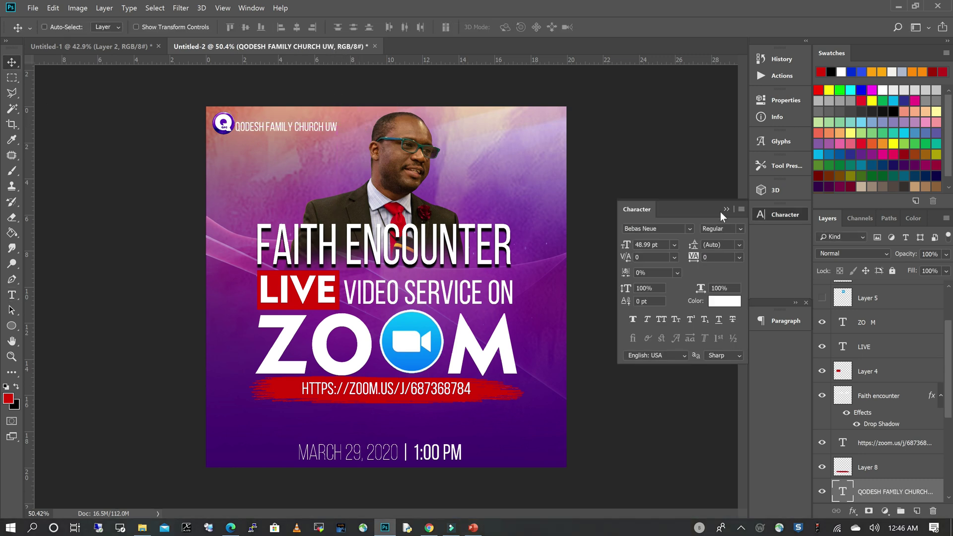
{"action": "left_click", "coordinate": [726, 209]}
Nudge the MARCH 29, 2020 | 1:00 PM date line slightly to the right
{"action": "scroll", "coordinate": [387, 287], "scroll_direction": "down", "scroll_amount": 1}
{"action": "right_click", "coordinate": [434, 426]}
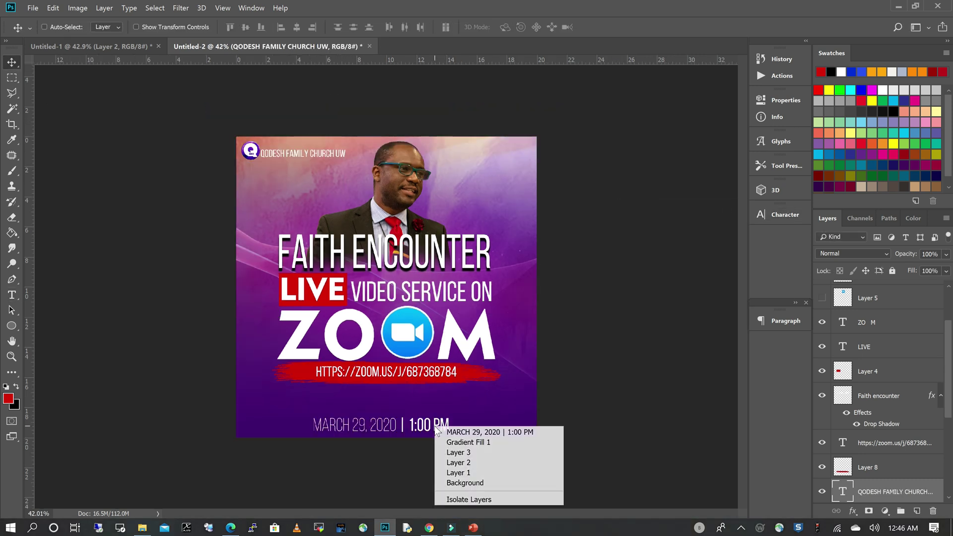
{"action": "left_click", "coordinate": [467, 432]}
{"action": "left_click_drag", "start_coordinate": [429, 425], "coordinate": [435, 425]}
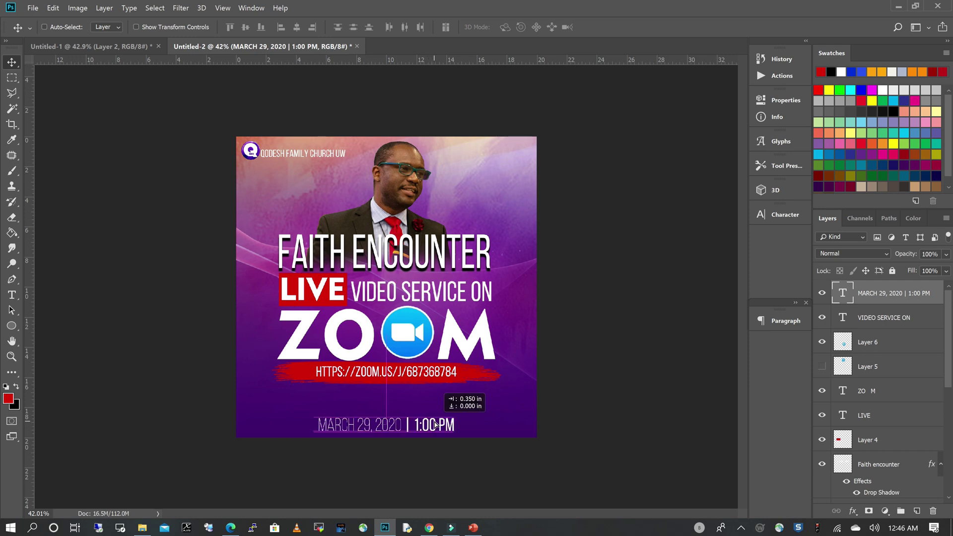